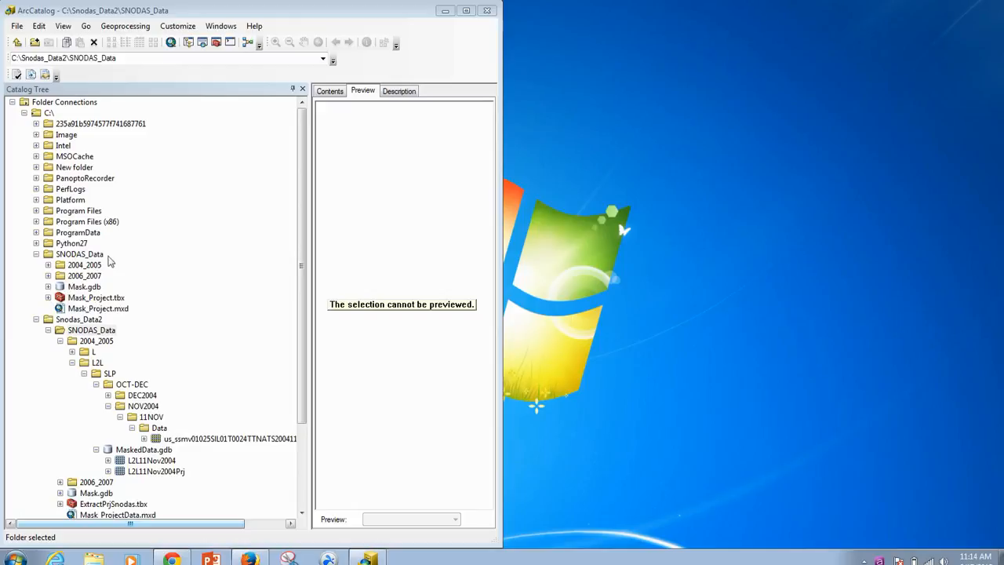
Preview the L2L11Nov2004 and L2L11Nov2004Prj rasters and Mask_ProjectData.mxd in Snodas_Data2, and expand the ExtractPrjSnodas.tbx toolbox
click(35, 255)
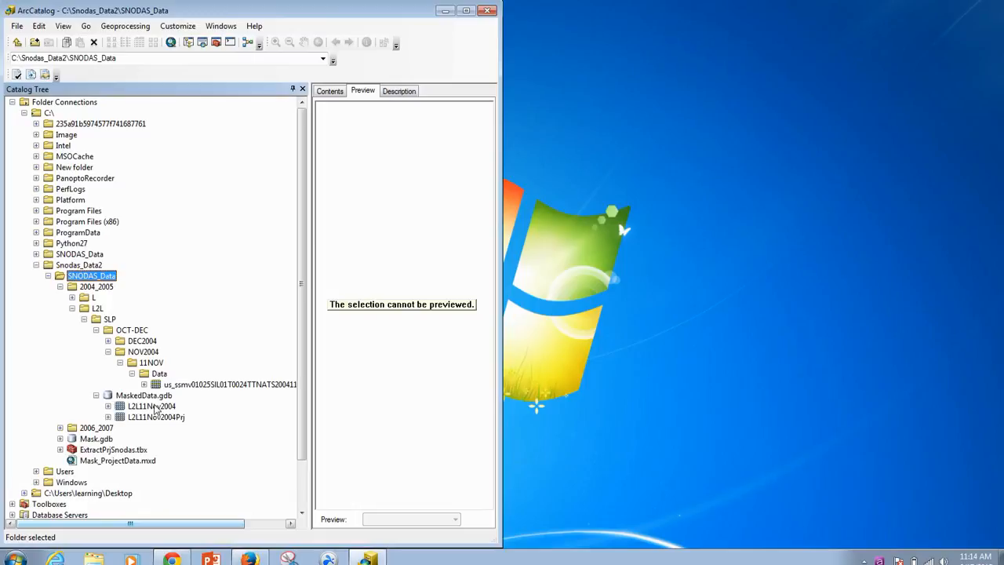
click(153, 407)
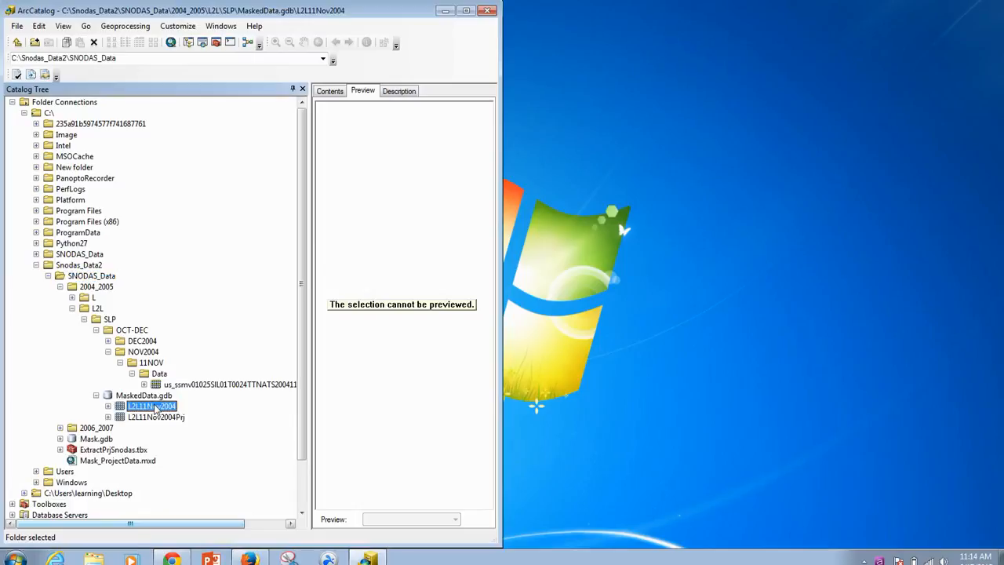
click(157, 418)
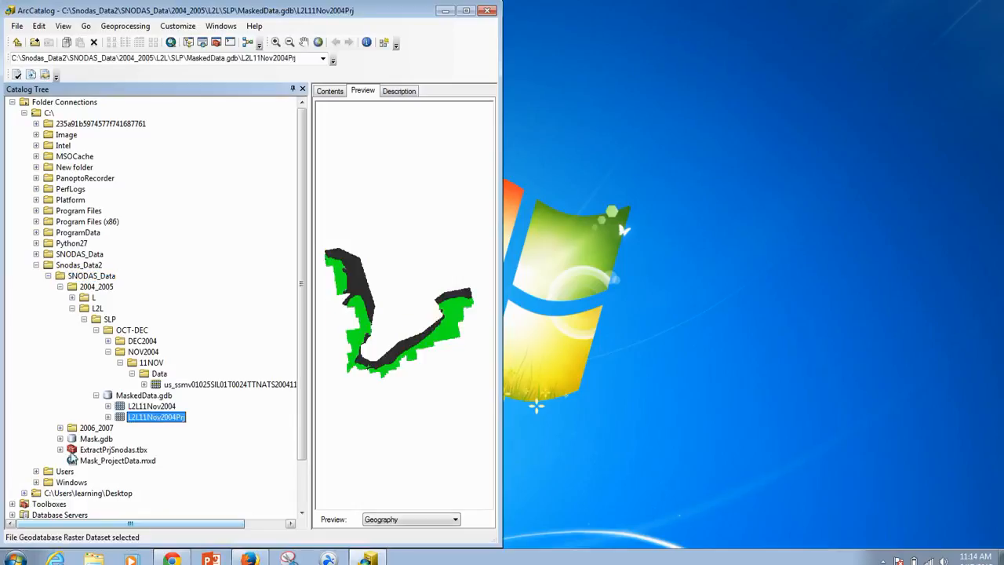
click(93, 462)
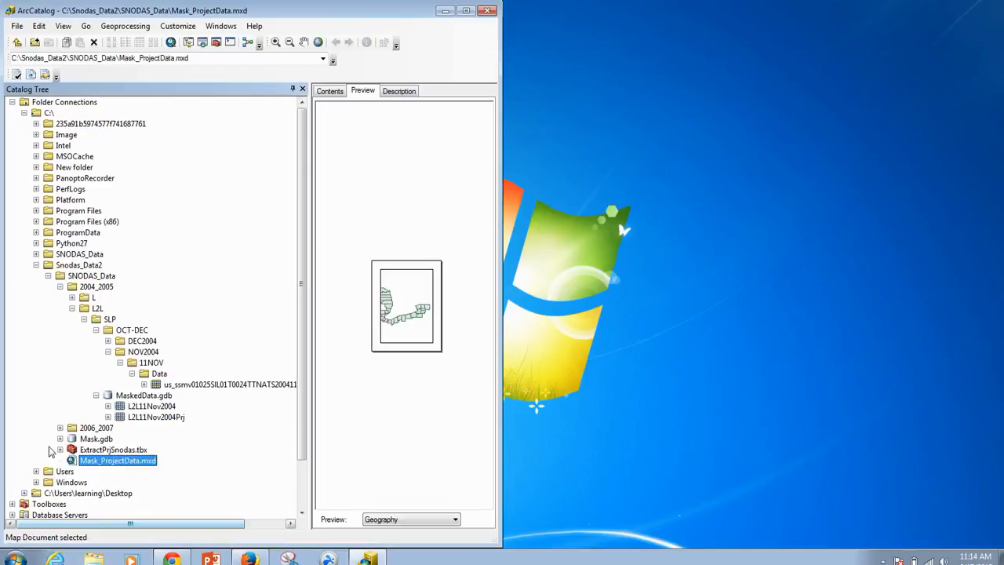
click(61, 450)
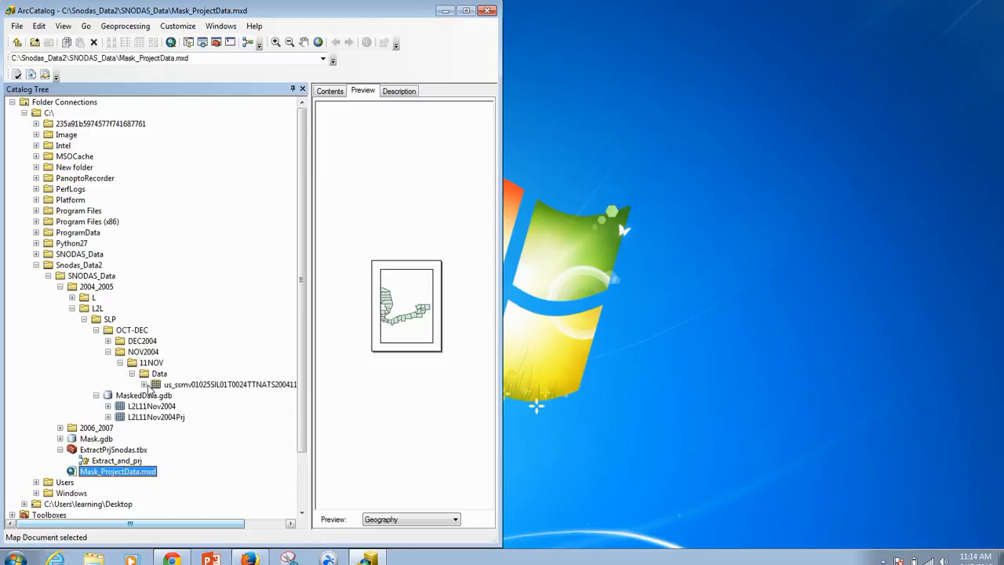
Collapse the NOV2004 branch and expand the Data folders of 04DEC and 17DEC under DEC2004
click(132, 373)
click(120, 362)
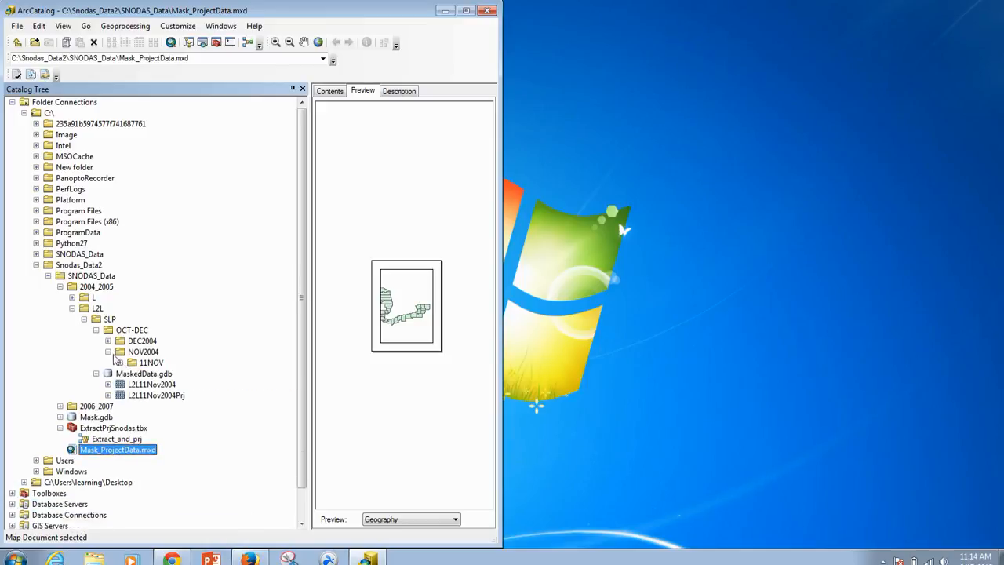
click(108, 351)
click(108, 342)
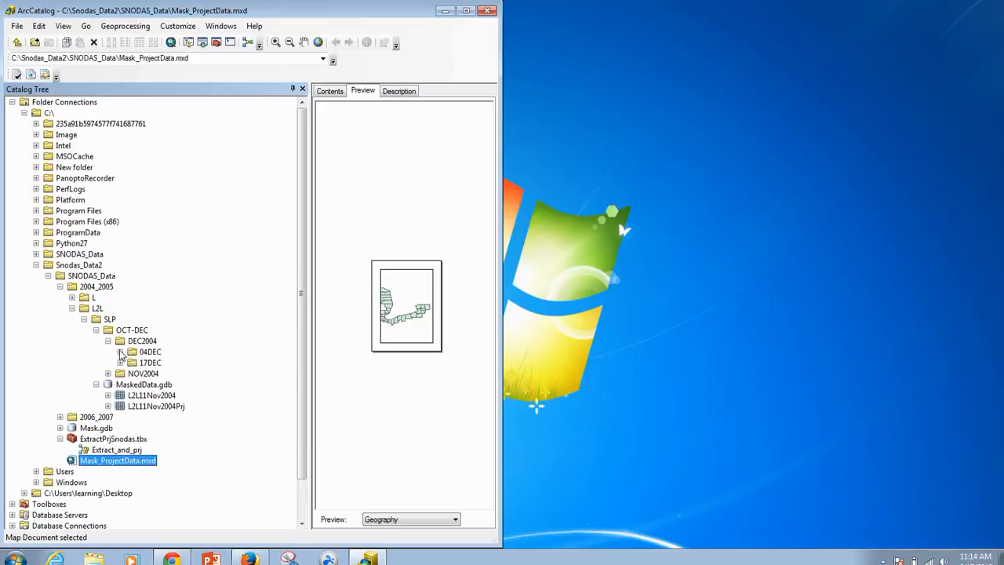
click(120, 352)
click(132, 363)
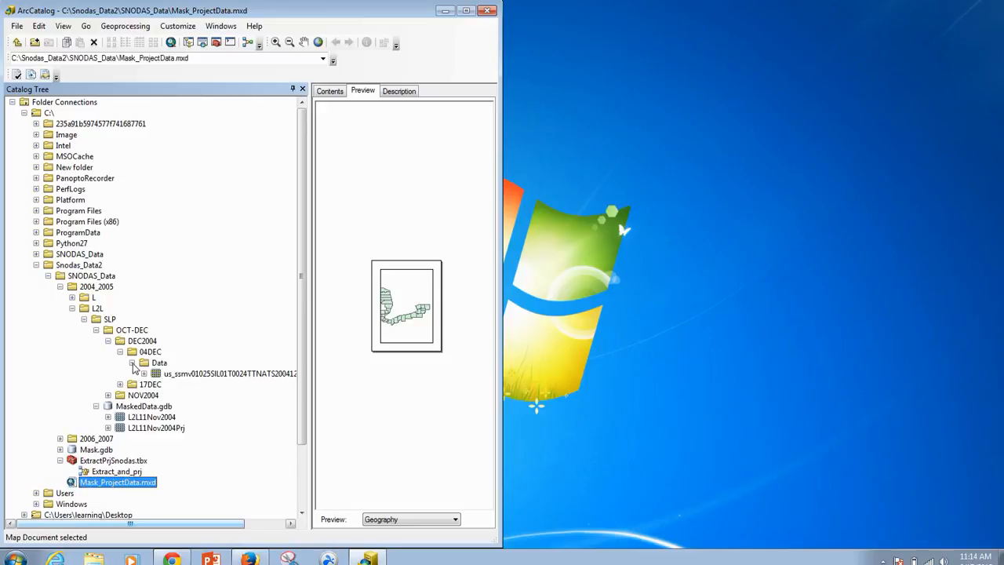
click(120, 384)
click(132, 395)
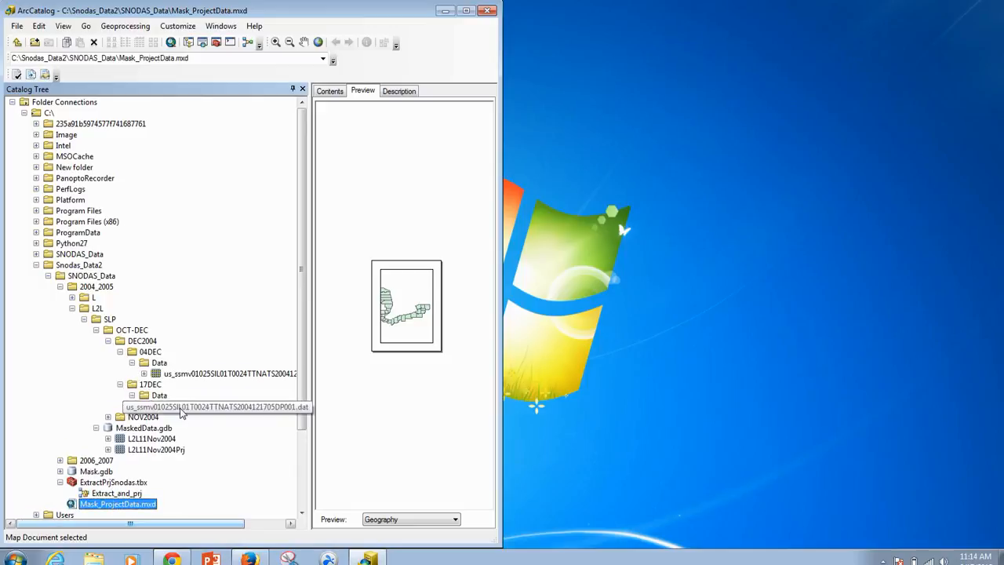
drag(302, 406, 302, 448)
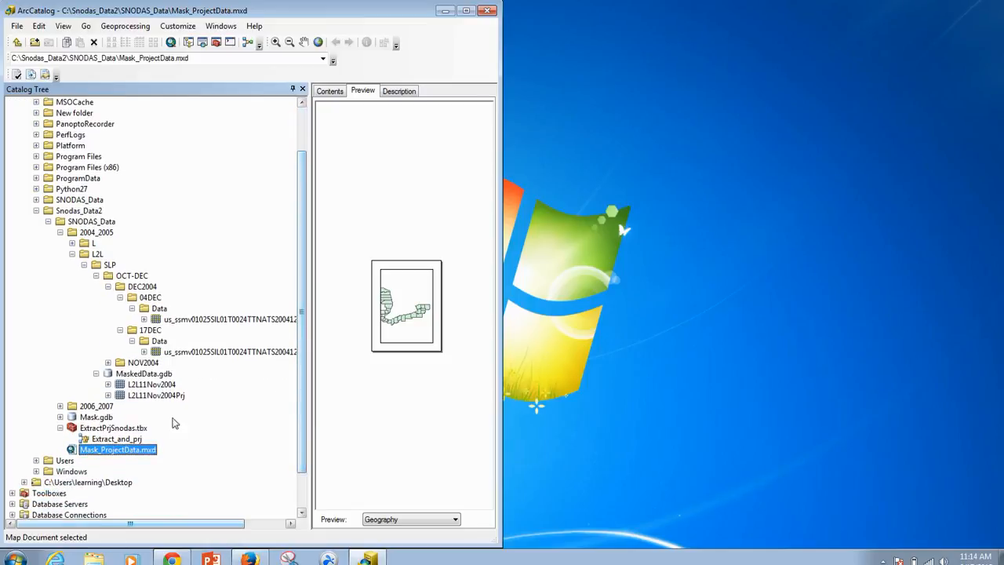
Review the contents of Mask.gdb, the Extract_and_prj model and the 2004_2005 MaskedData.gdb geodatabase in the catalog tree
click(60, 417)
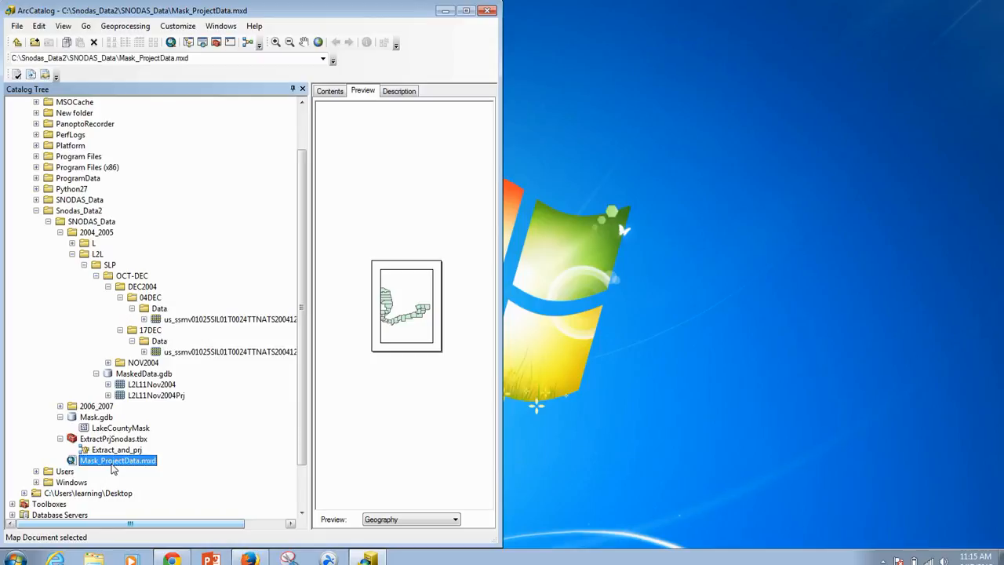
click(113, 450)
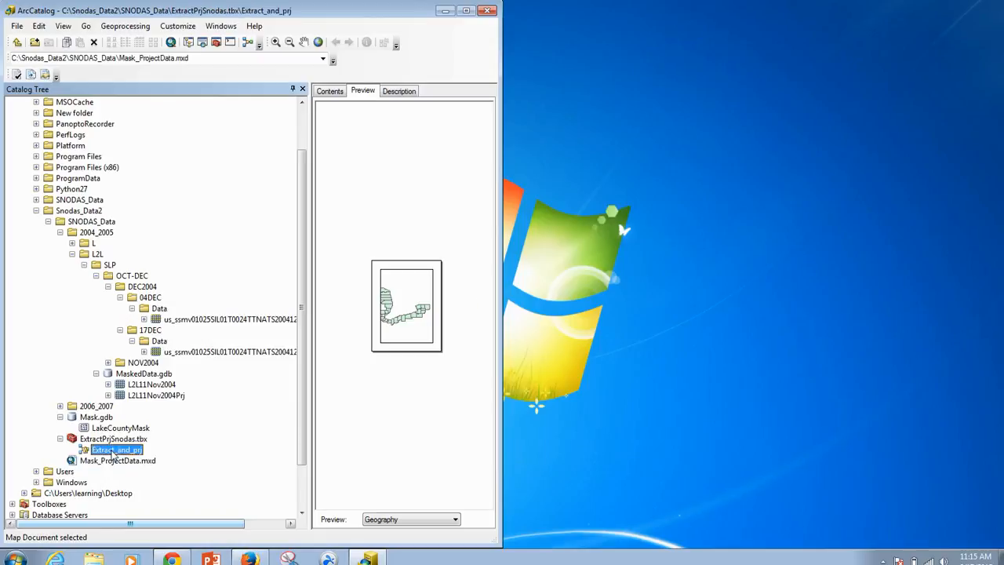
click(136, 375)
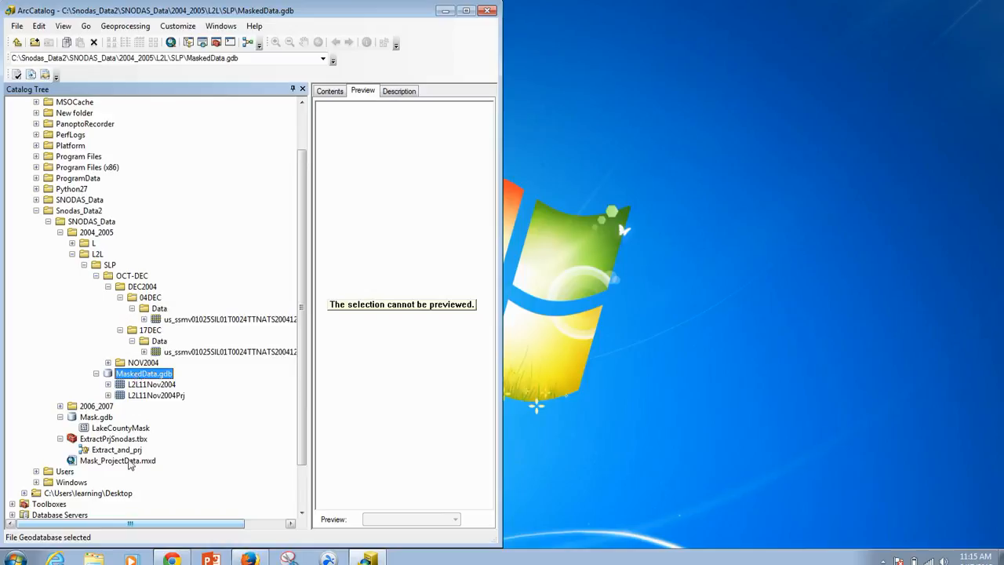
Open Mask_ProjectData.mxd in ArcMap and place its window beside the catalog window
click(117, 461)
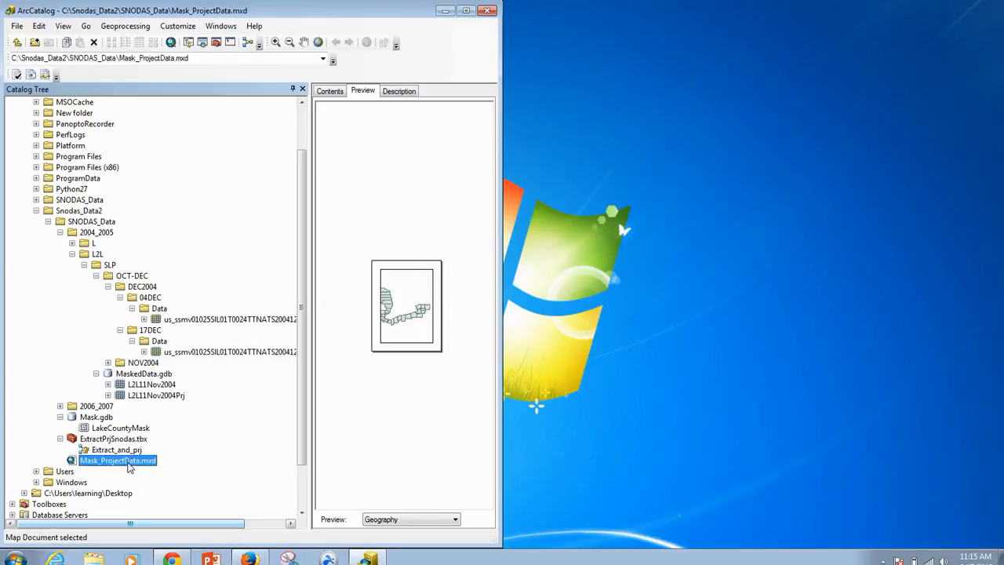
double_click(128, 463)
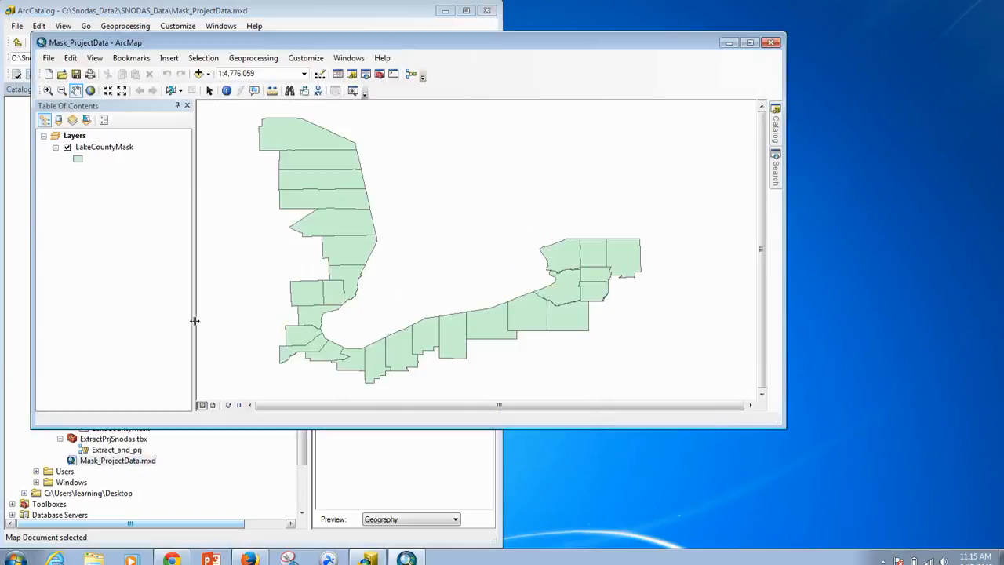
drag(326, 44, 1003, 124)
Zoom the map to the full extent of the LakeCountyMask layer
click(577, 116)
right_click(576, 116)
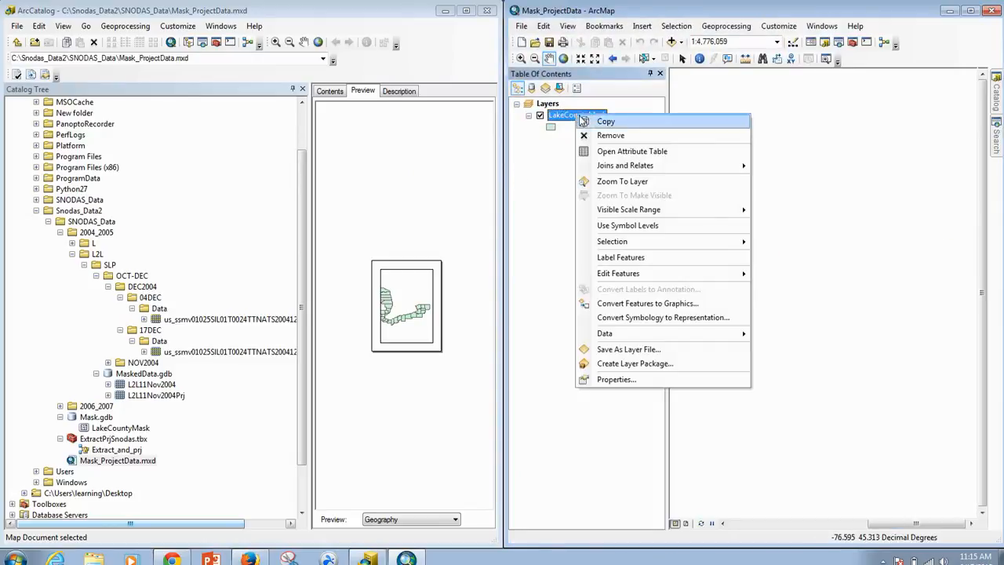
click(616, 180)
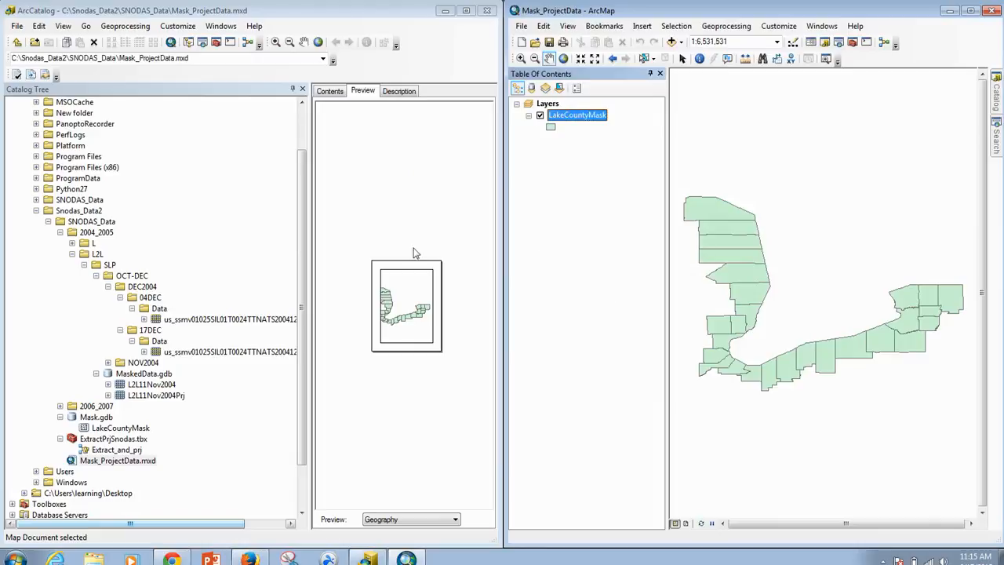
Preview the 04DEC and 17DEC SNODAS rasters in ArcCatalog and compare them
click(251, 322)
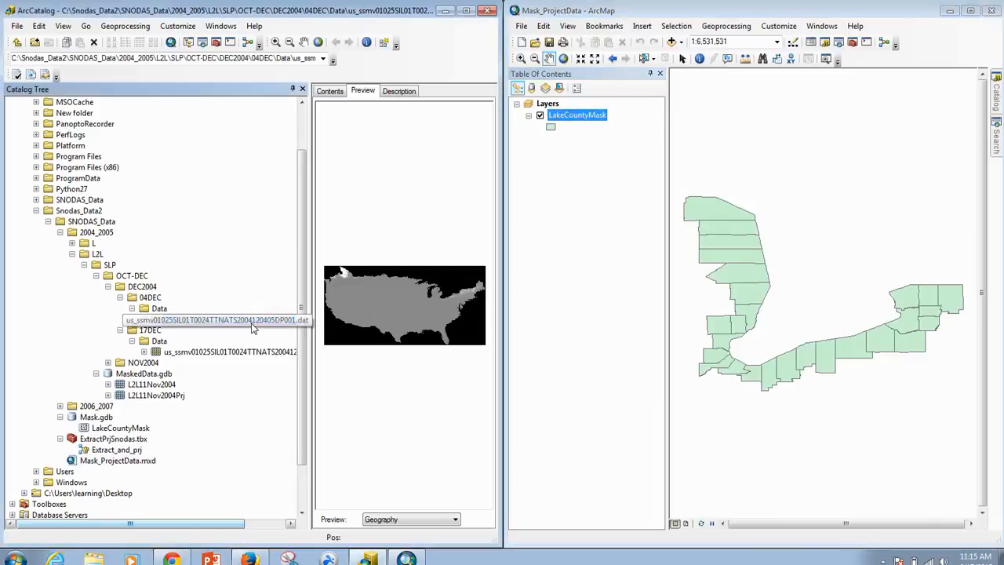
click(253, 353)
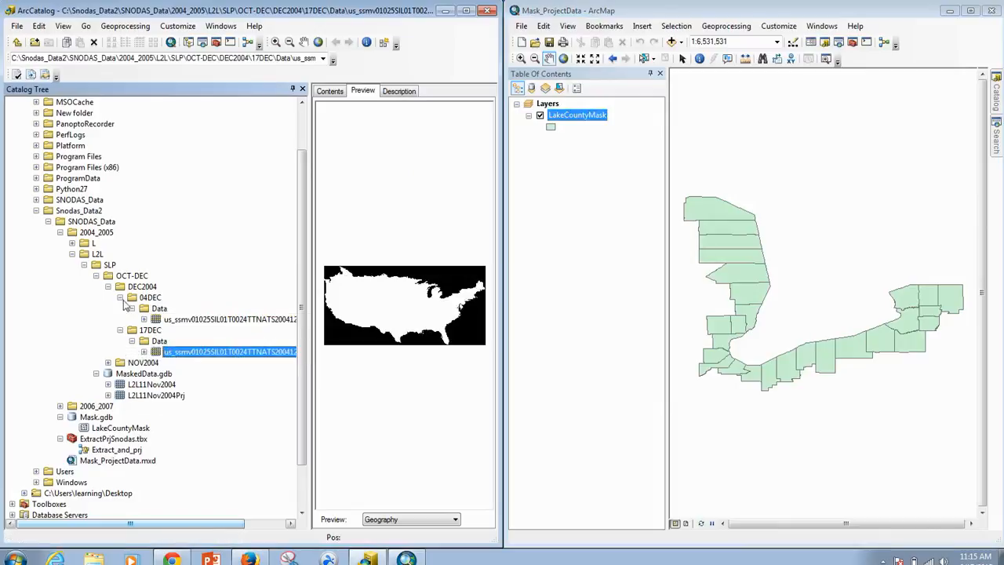
click(185, 319)
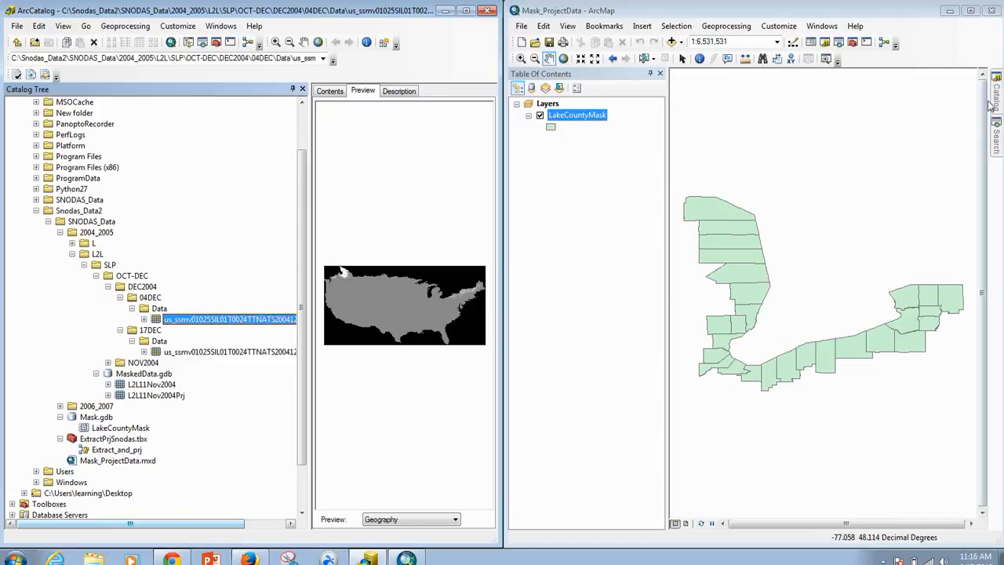
Browse in ArcMap to ExtractPrjSnodas.tbx in Snodas_Data2\SNODAS_Data and open the Extract_and_prj model for editing
click(826, 46)
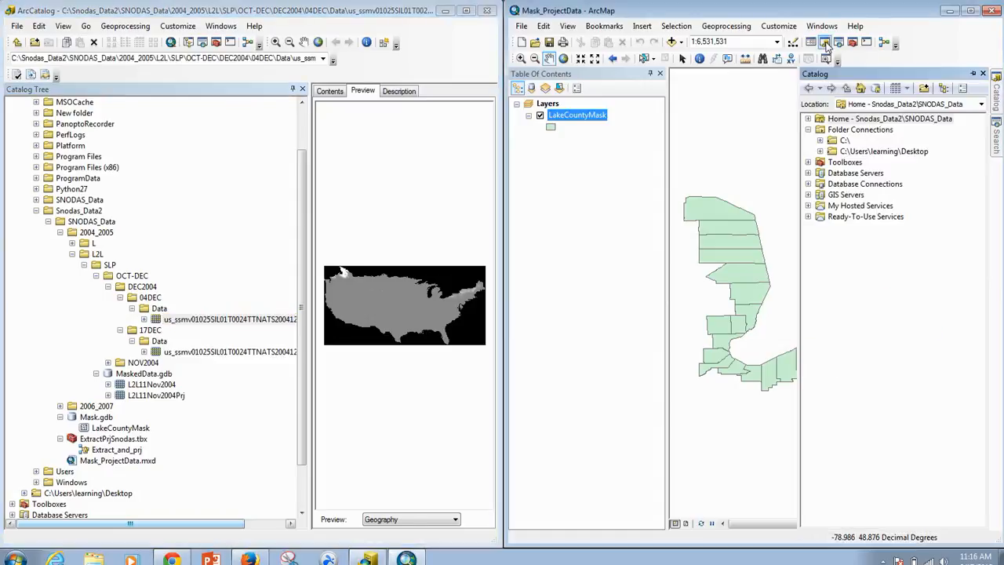
click(820, 140)
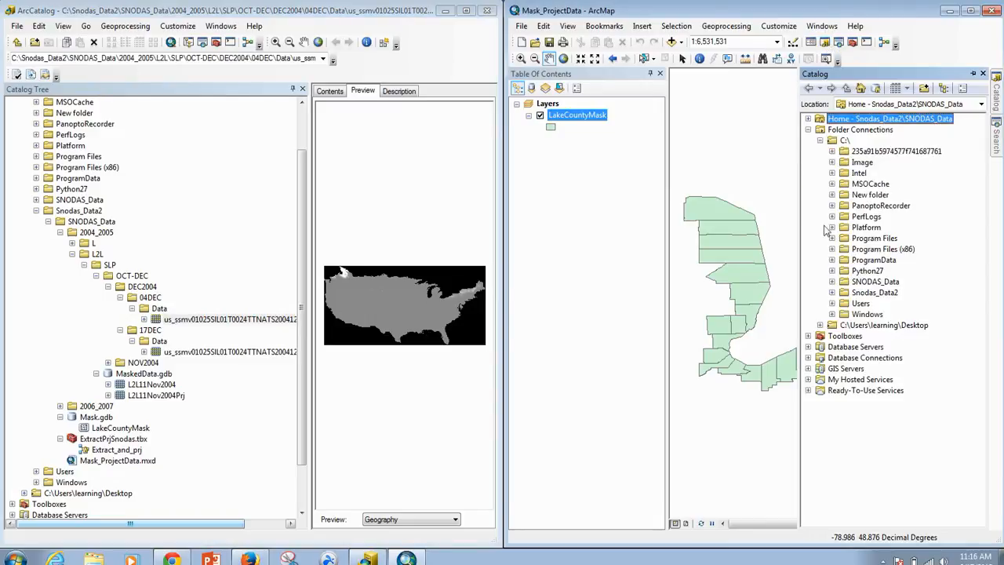
click(834, 293)
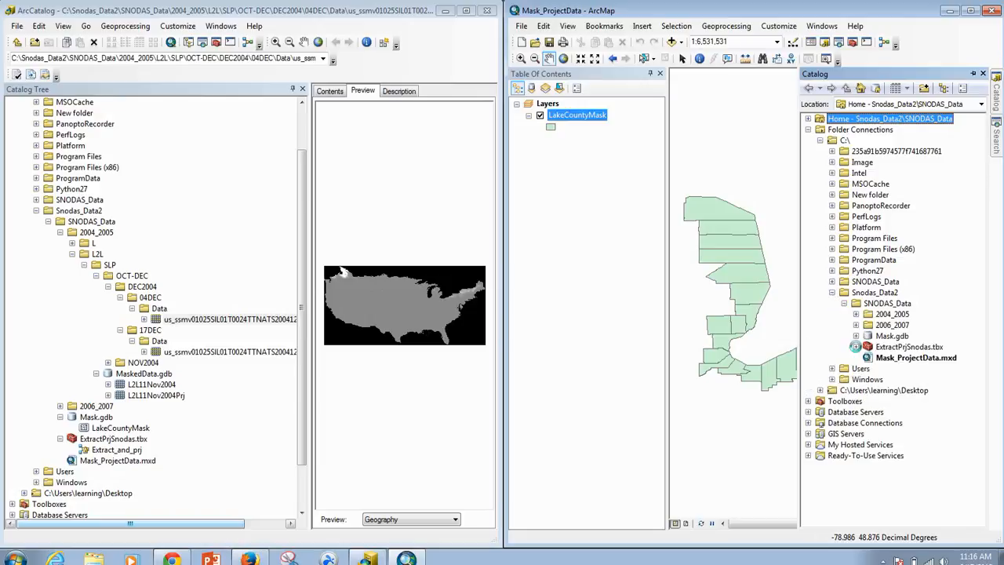
click(856, 346)
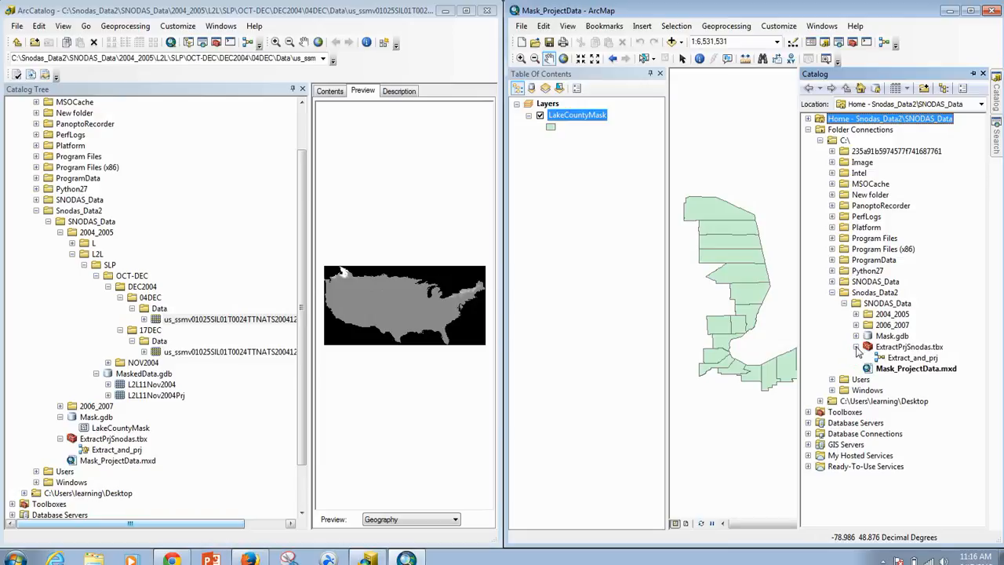
click(920, 360)
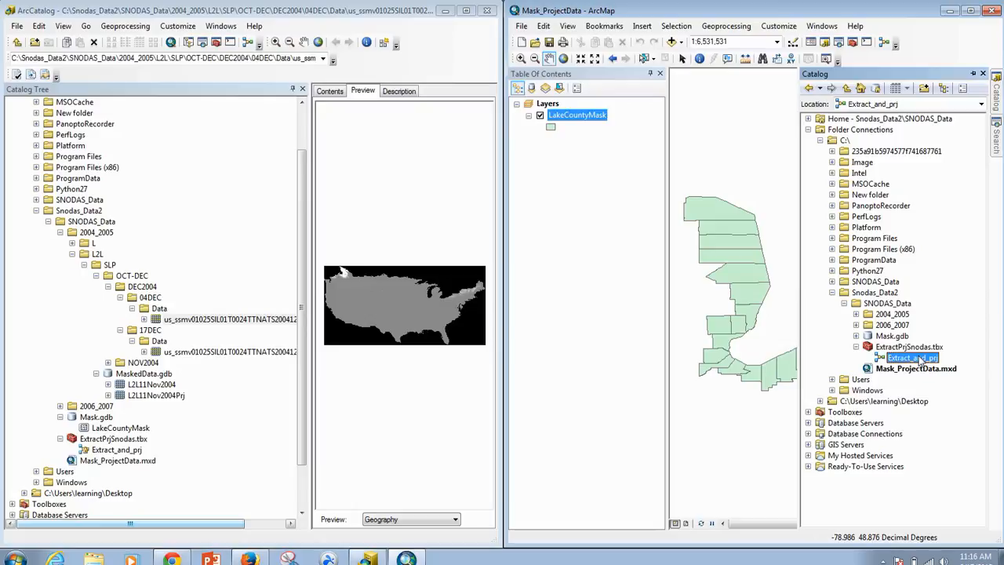
right_click(913, 358)
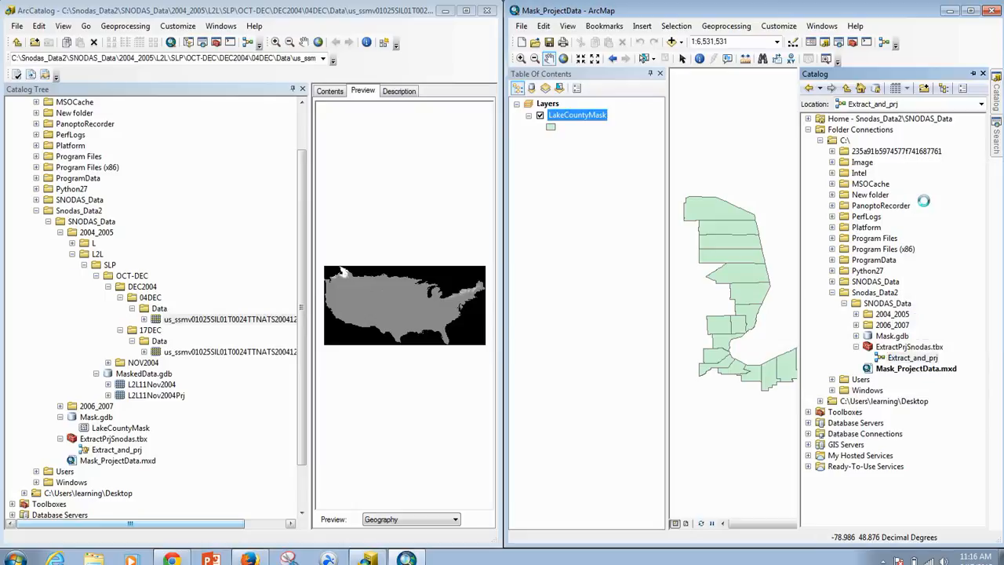
click(933, 200)
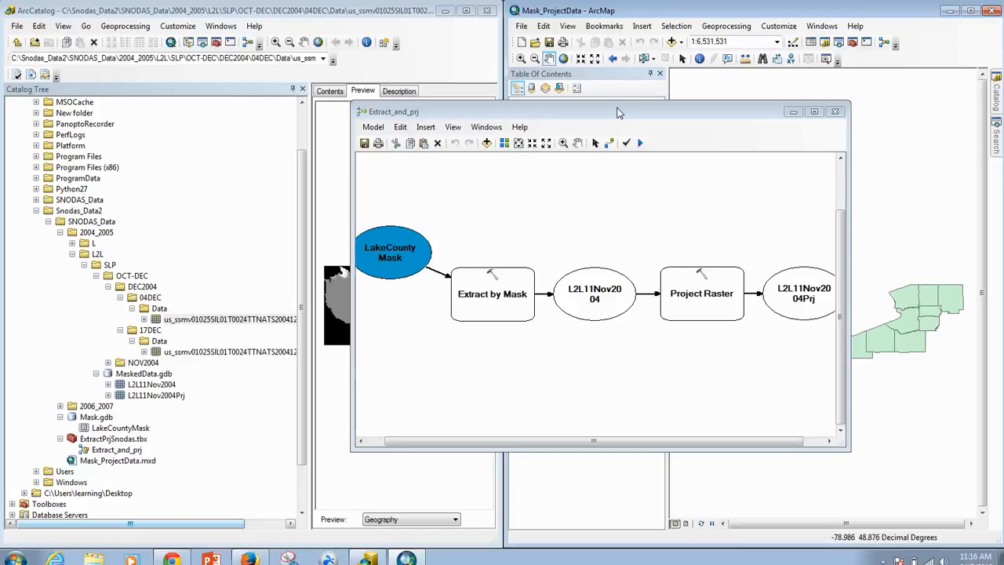
drag(617, 113, 357, 109)
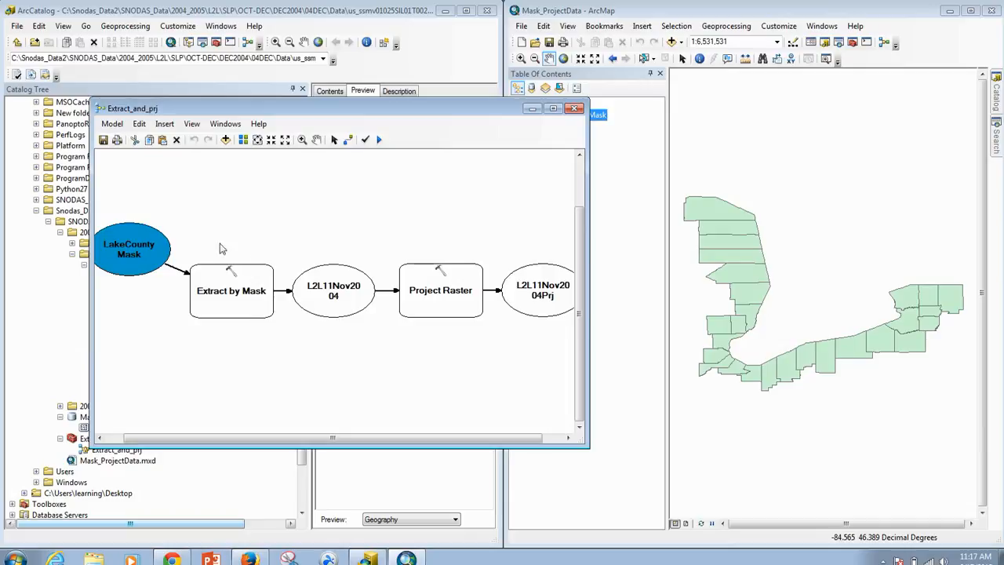
mouse_move(231, 269)
Move the model window clear of the catalog tree and check the 2006_2007 L2L SLP folder for its MaskedData.gdb
drag(441, 107, 779, 111)
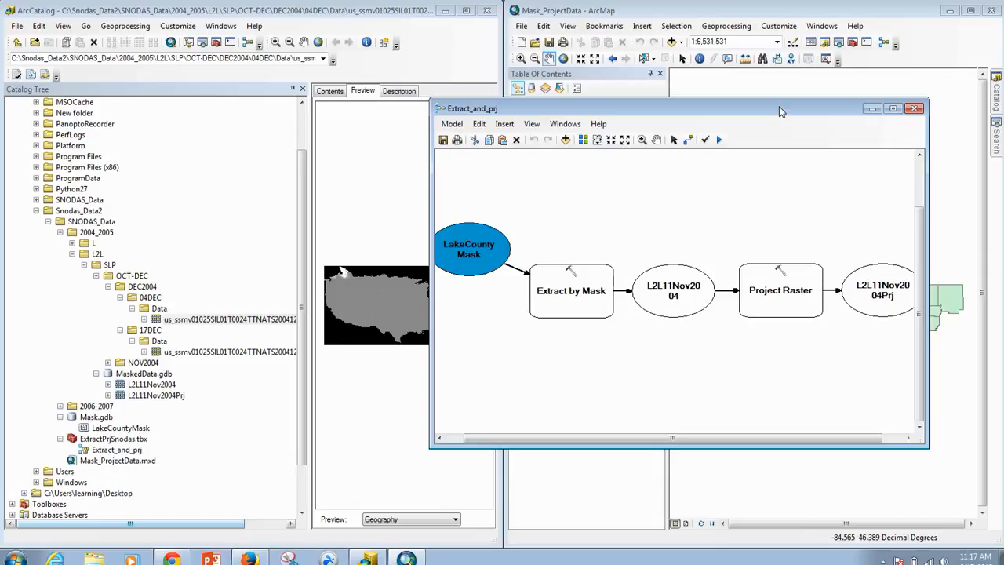
click(60, 410)
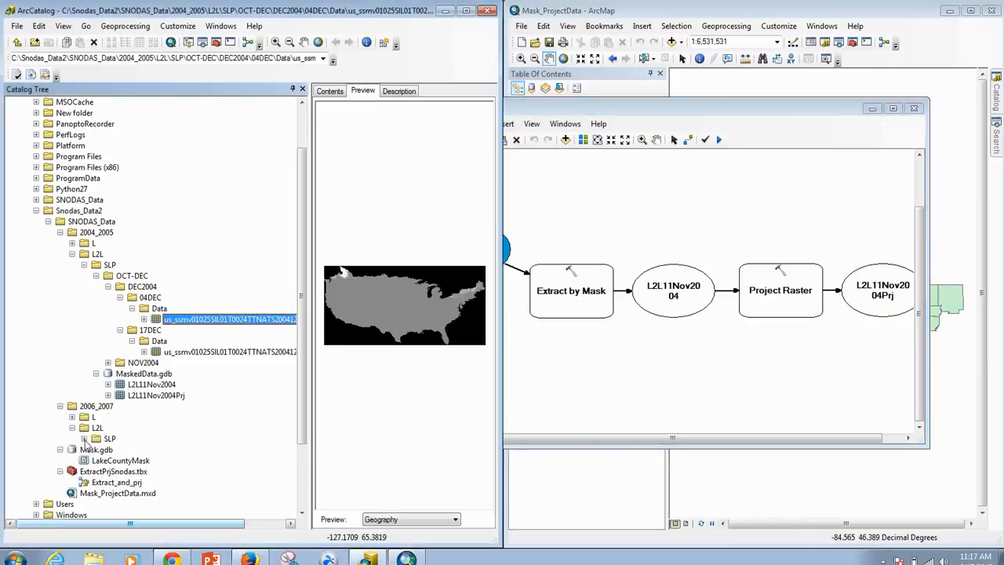
click(84, 439)
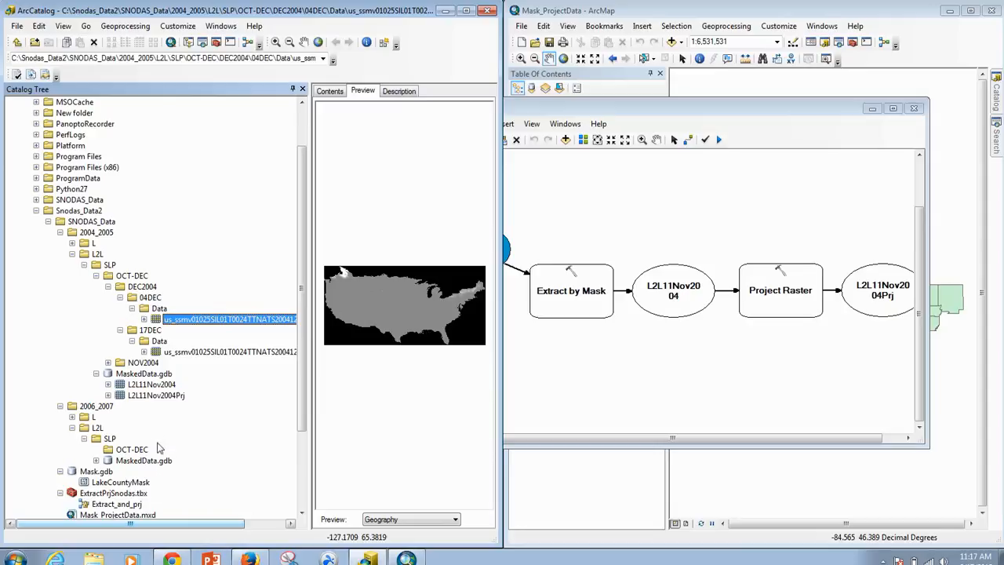
click(144, 463)
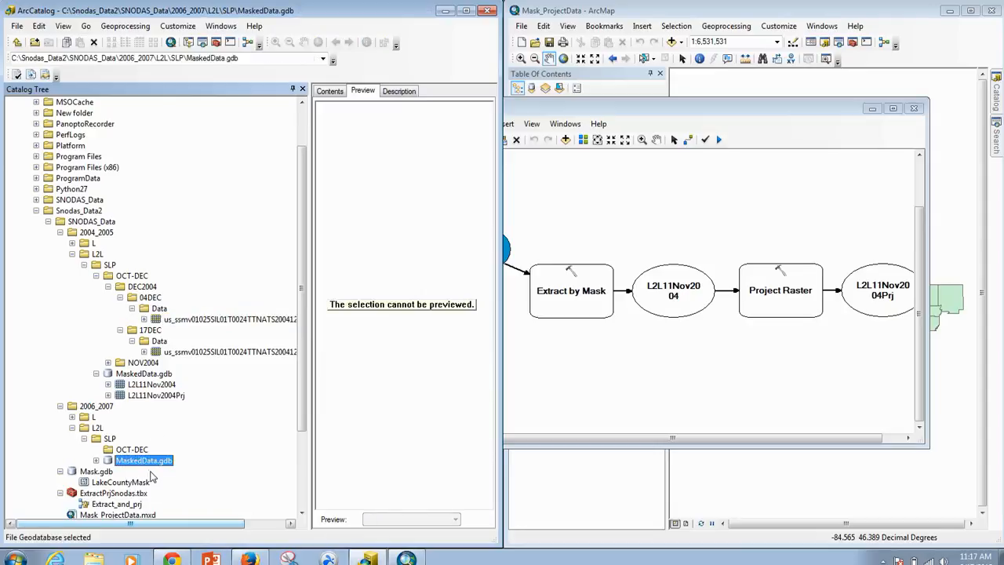
click(60, 407)
click(157, 318)
click(569, 109)
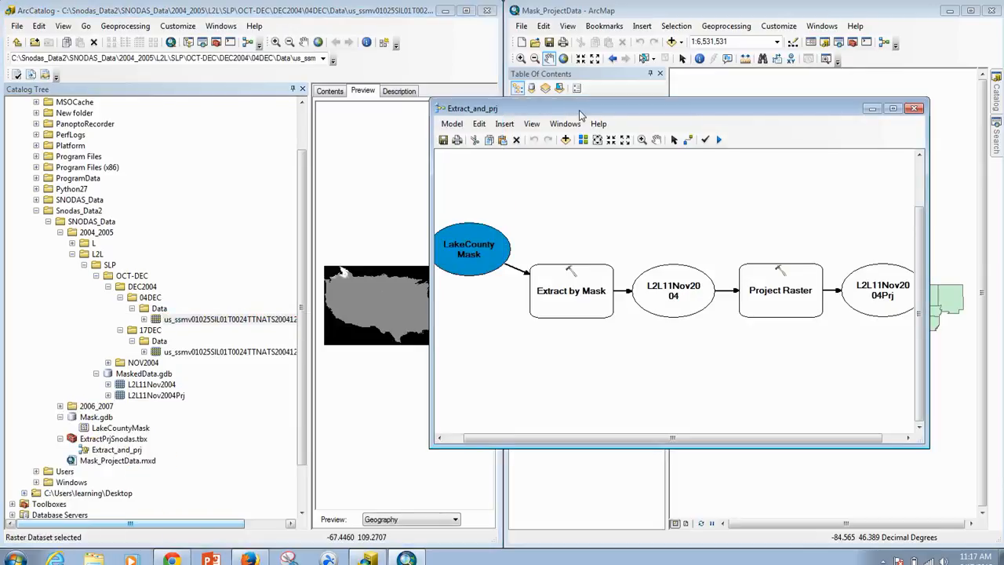
drag(579, 115, 297, 377)
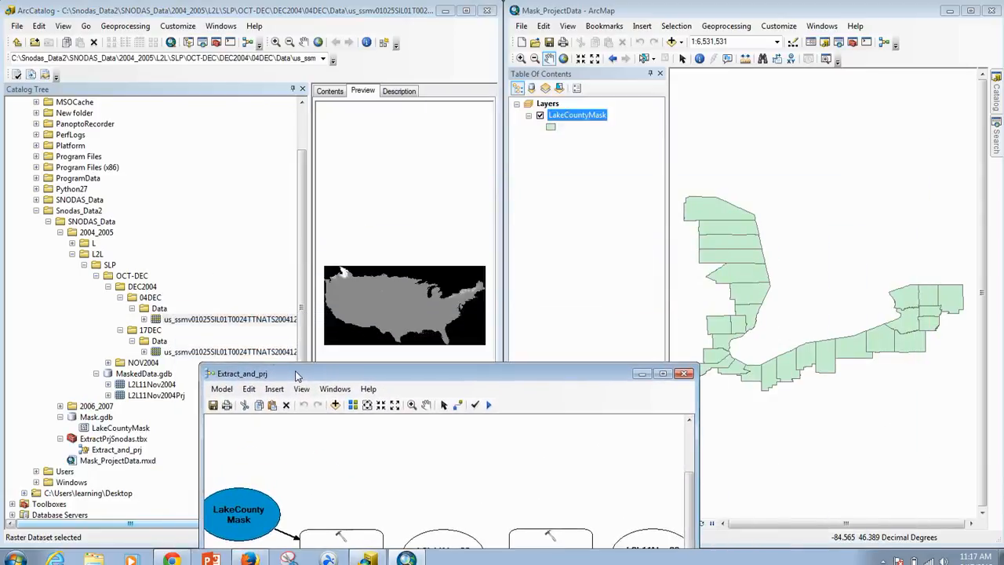
click(222, 334)
click(235, 321)
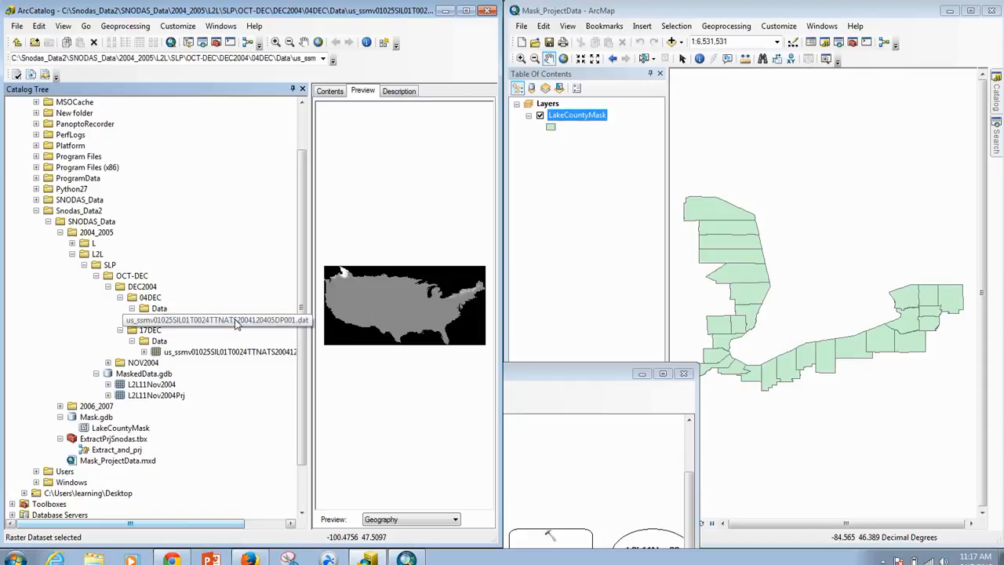
drag(235, 321, 595, 190)
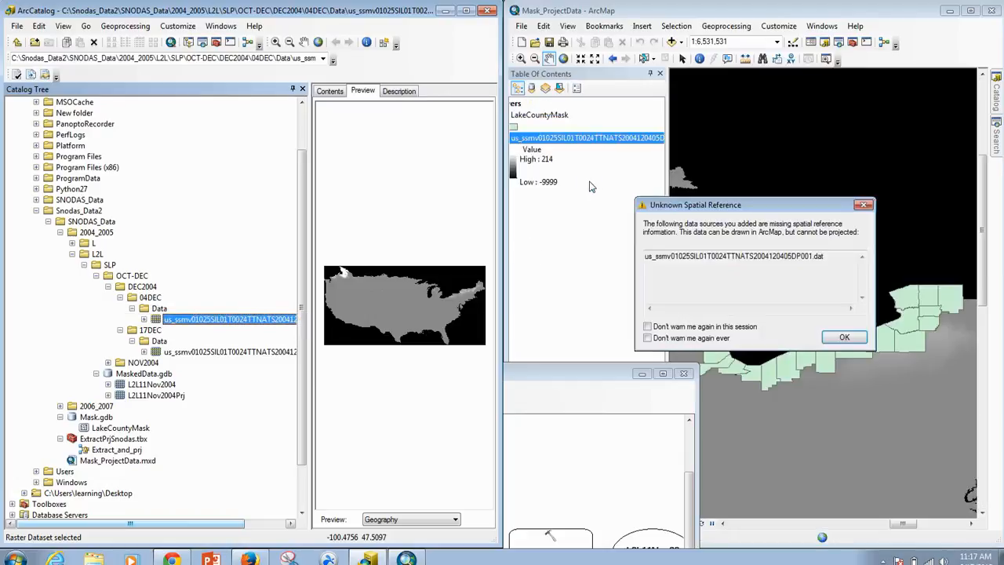
click(844, 337)
drag(563, 385, 458, 209)
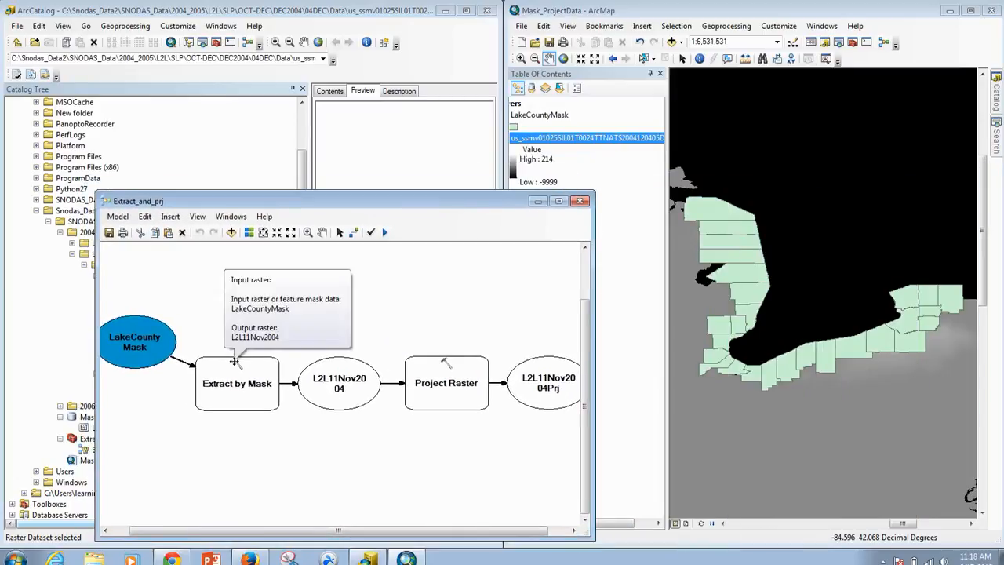
click(234, 361)
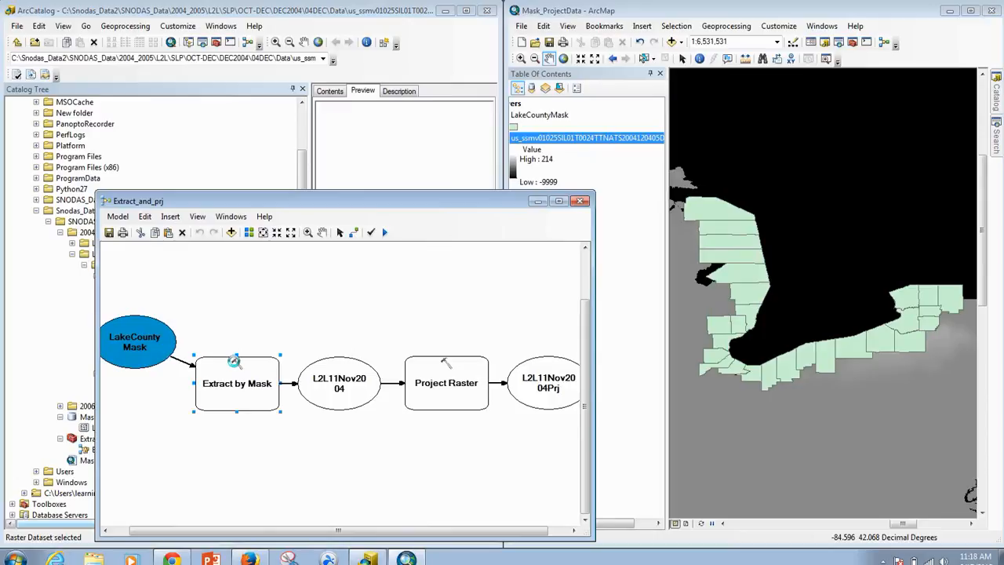
double_click(233, 361)
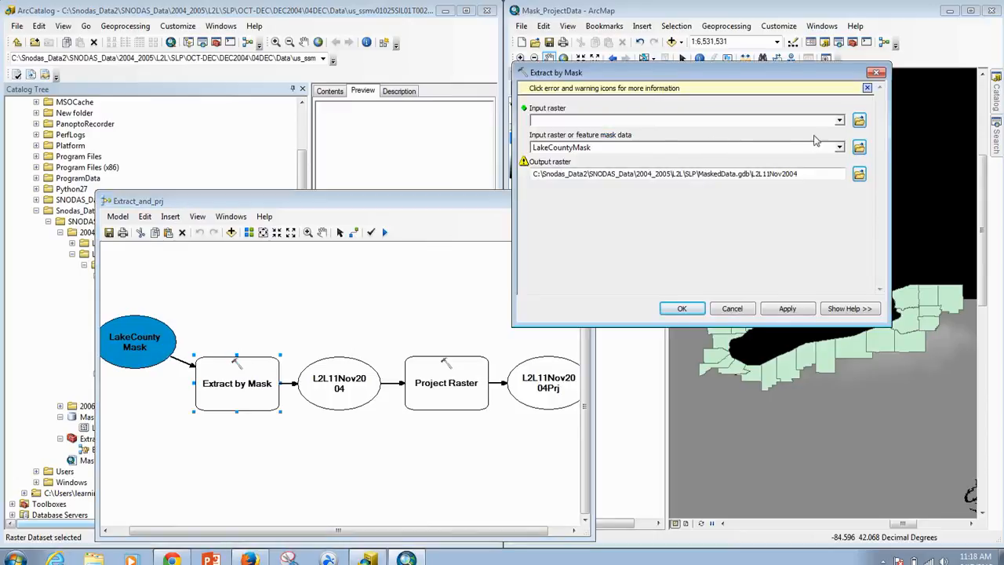
click(840, 123)
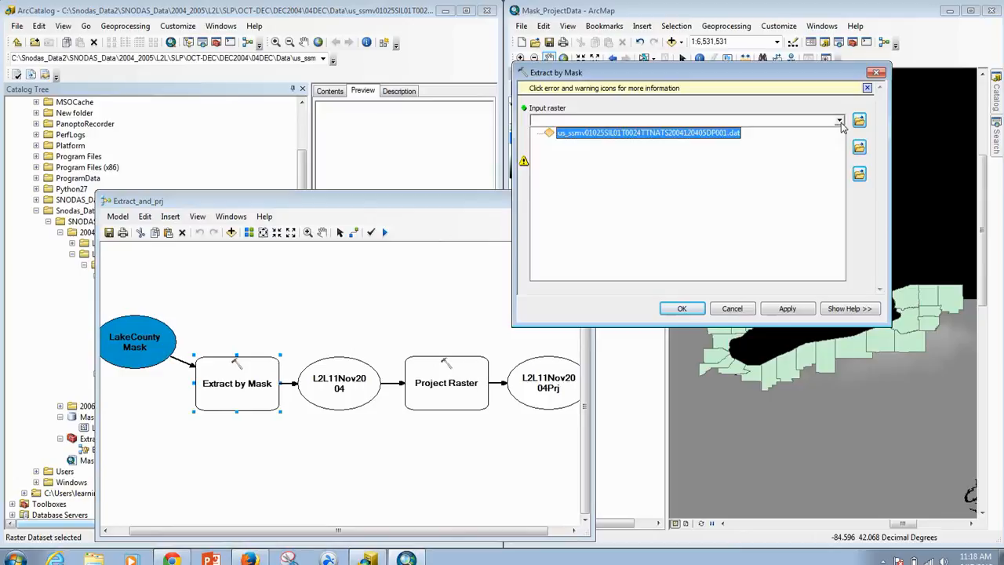
click(719, 134)
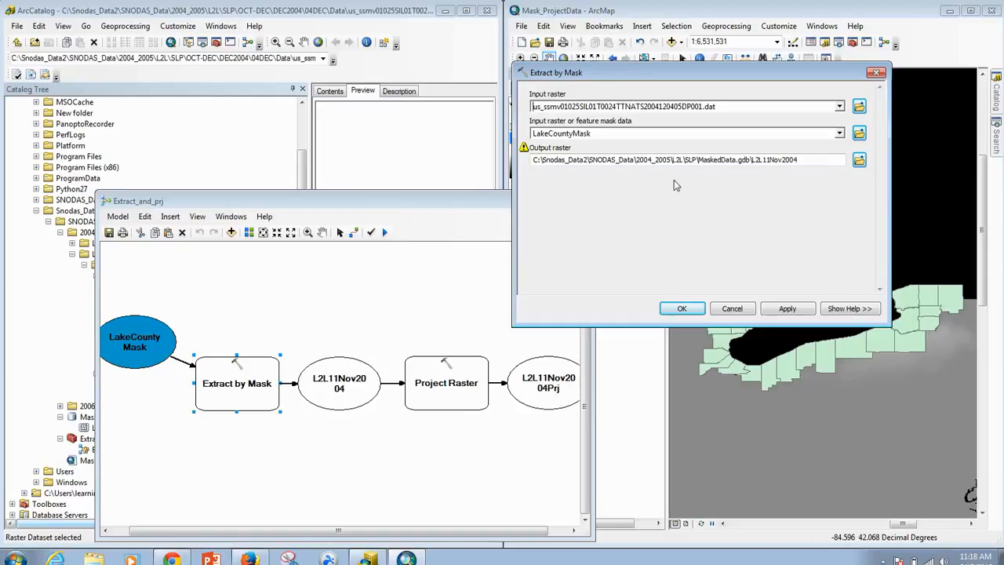
Browse the Extract by Mask output location from the SNODAS_Data home folder to 2004_2005\L2L\SLP\MaskedData.gdb
click(859, 161)
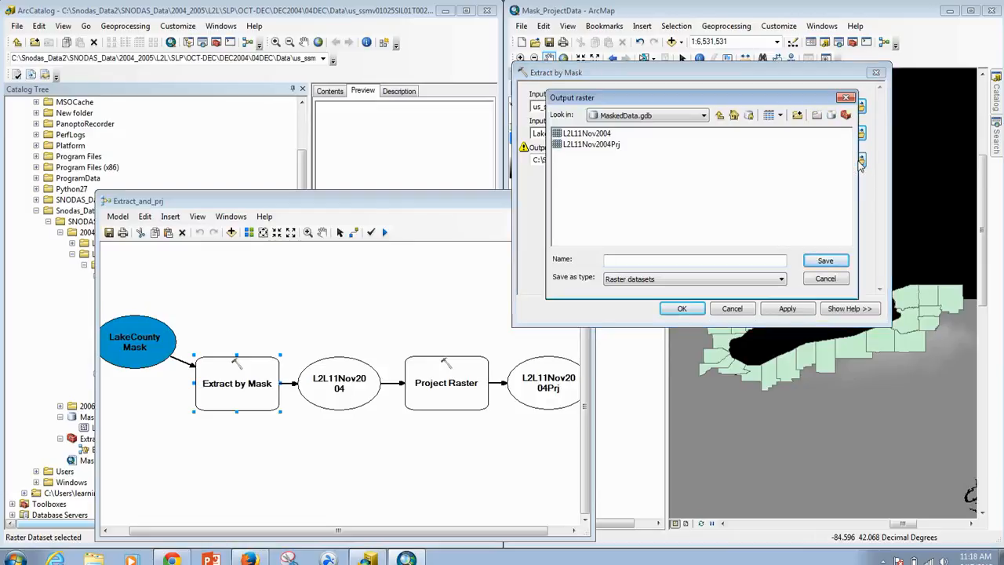
click(721, 116)
click(720, 115)
click(720, 115)
click(720, 115)
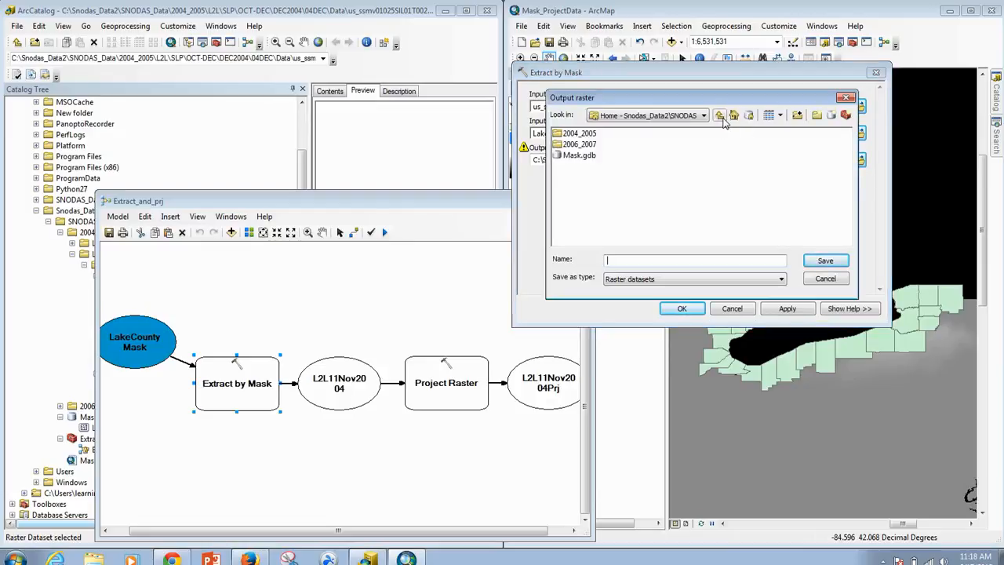
click(720, 116)
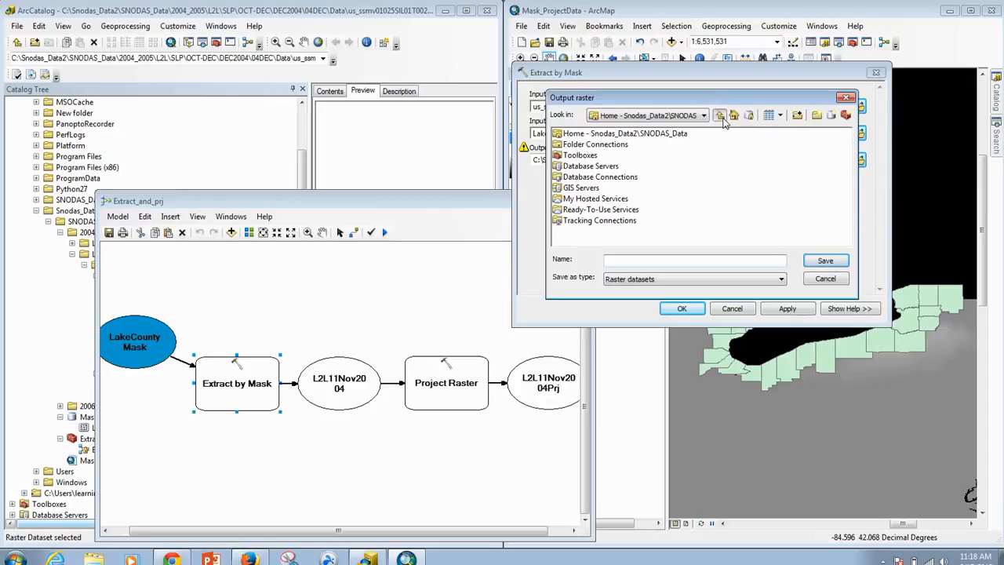
double_click(640, 134)
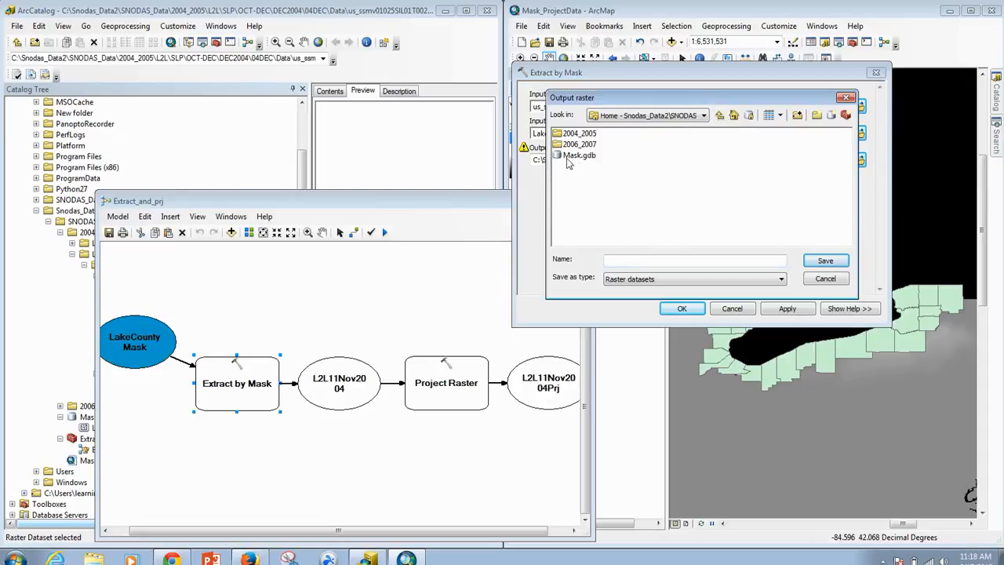
double_click(580, 134)
double_click(569, 134)
click(570, 135)
double_click(569, 135)
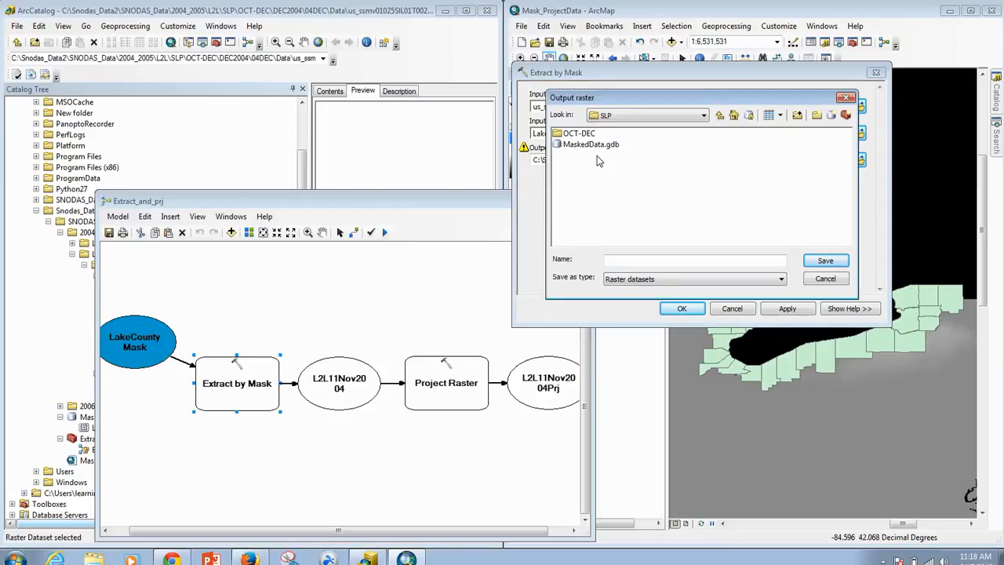
double_click(597, 145)
Name the masked output raster L2L04Dec2004, accept the tool settings, and separate the input raster element from the LakeCountyMask element
click(617, 262)
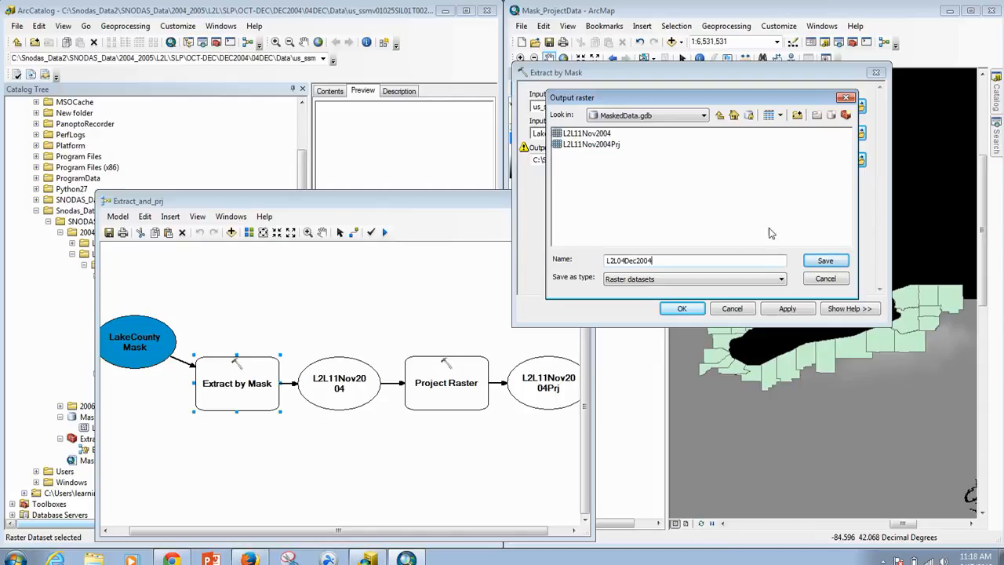
click(838, 264)
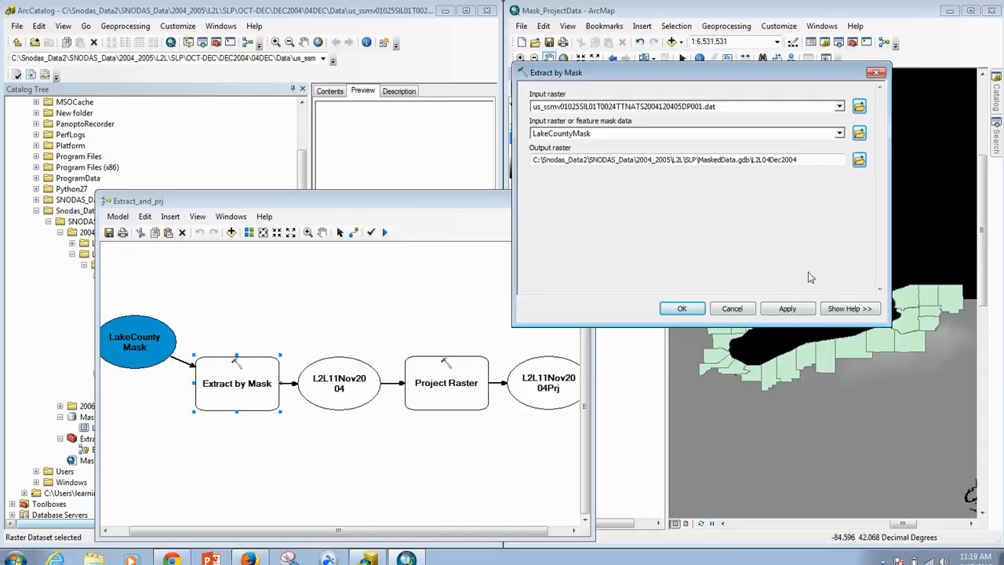
click(683, 309)
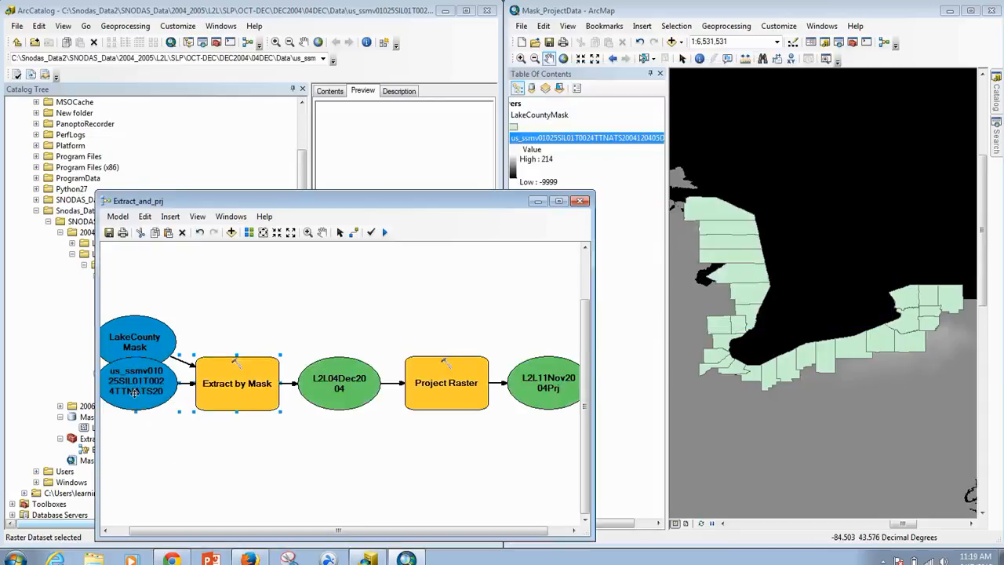
drag(135, 390, 137, 425)
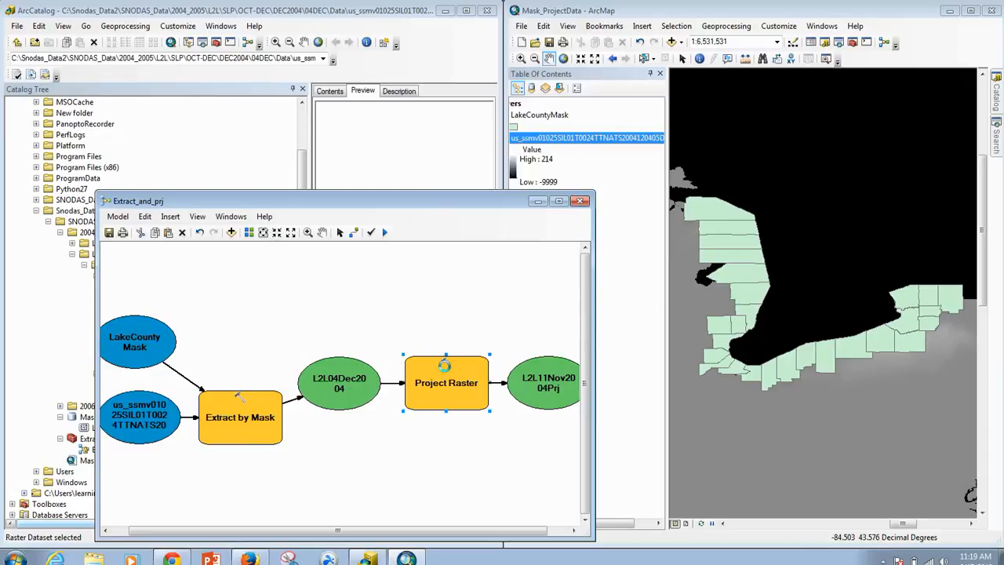
Set the Project Raster tool's output dataset to L2L04Dec2004prj in MaskedData.gdb
double_click(445, 365)
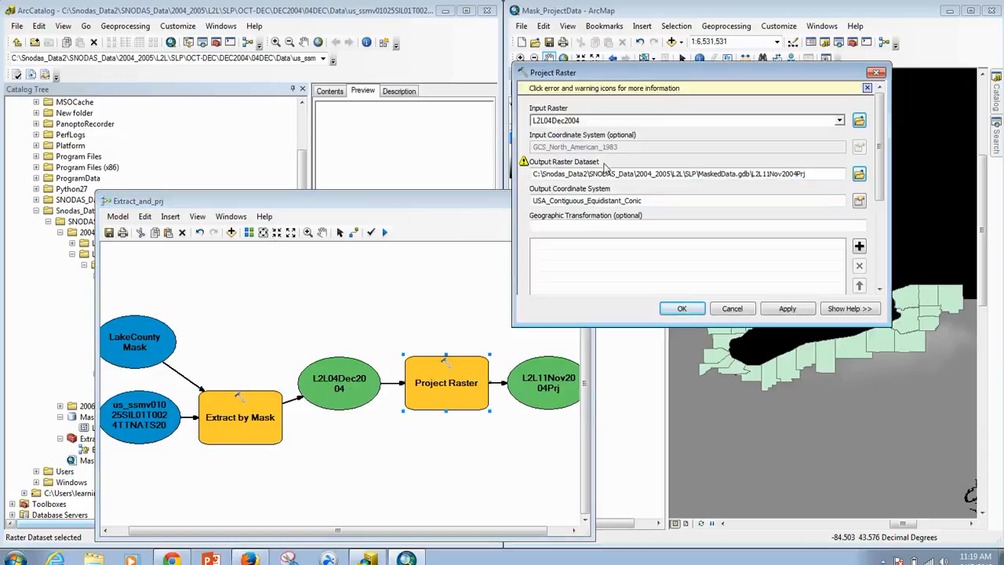
click(859, 175)
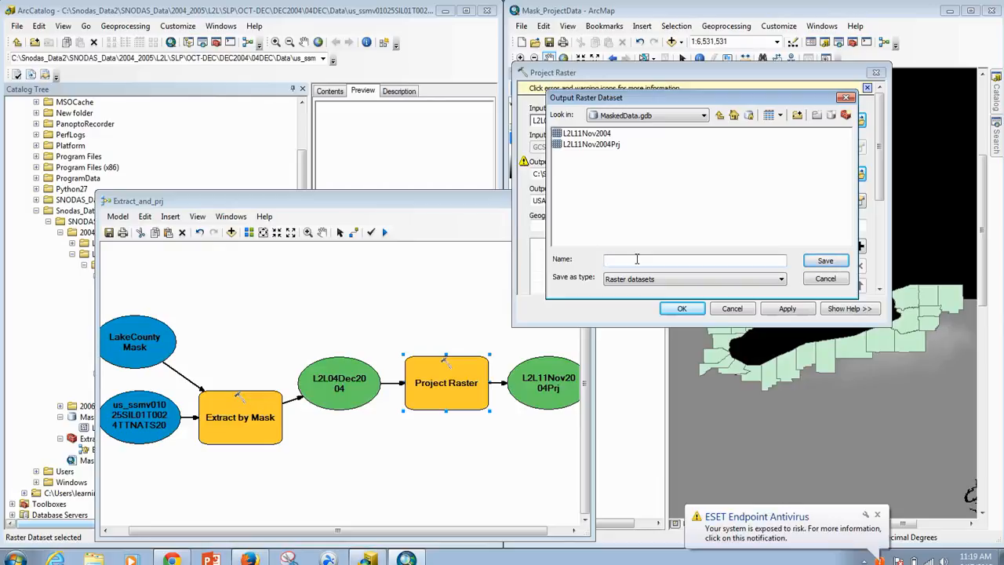
text(L2)
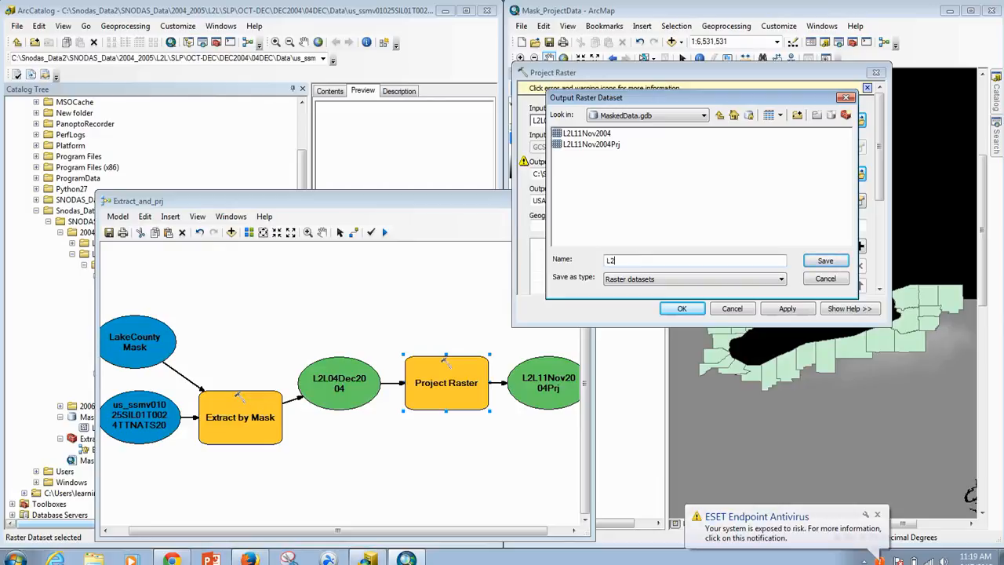
text(LDec04)
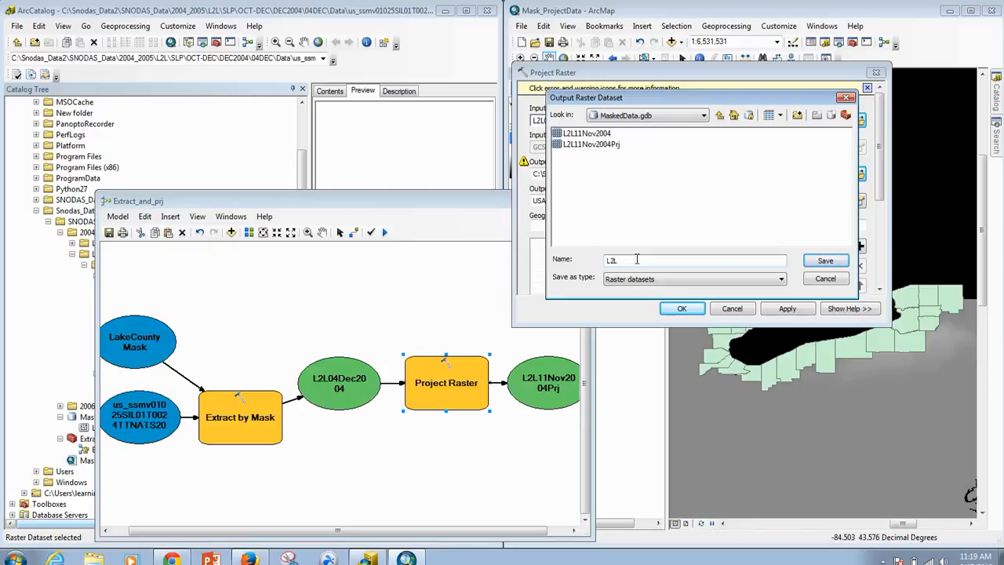
text(DE)
click(834, 260)
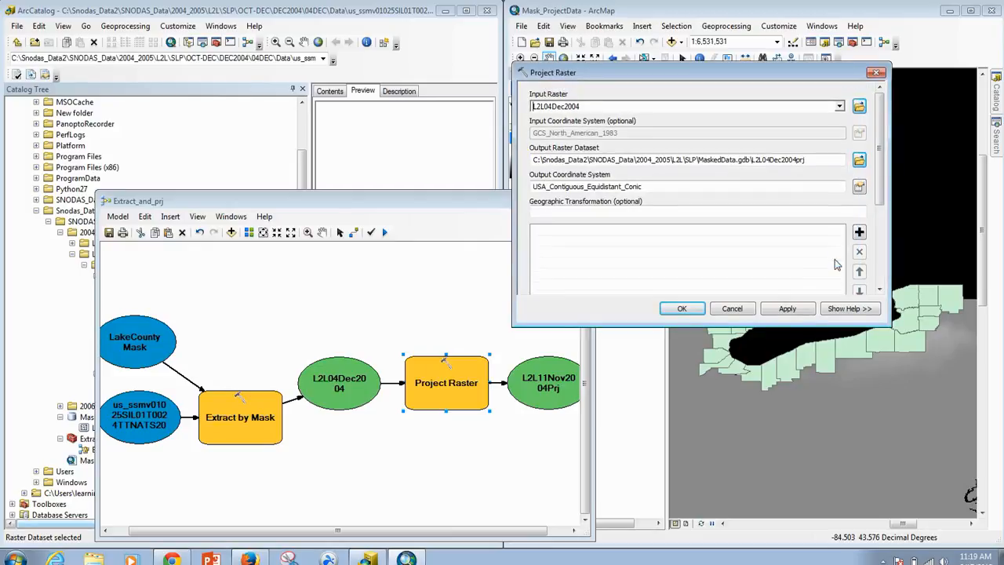
Review the North America projected systems, keep USA Contiguous Equidistant Conic as the output coordinate system, and accept the Project Raster settings
click(861, 188)
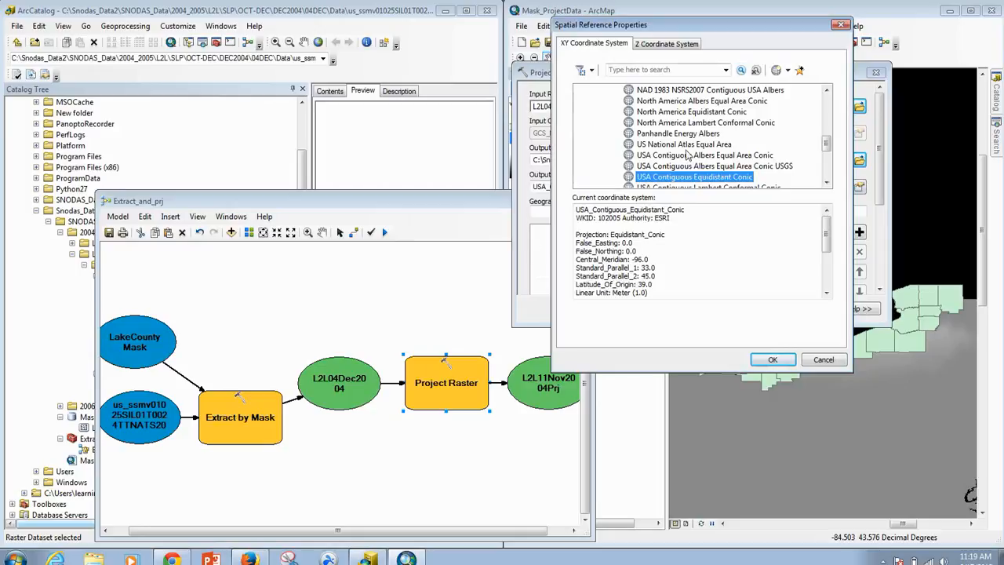
drag(826, 147, 827, 98)
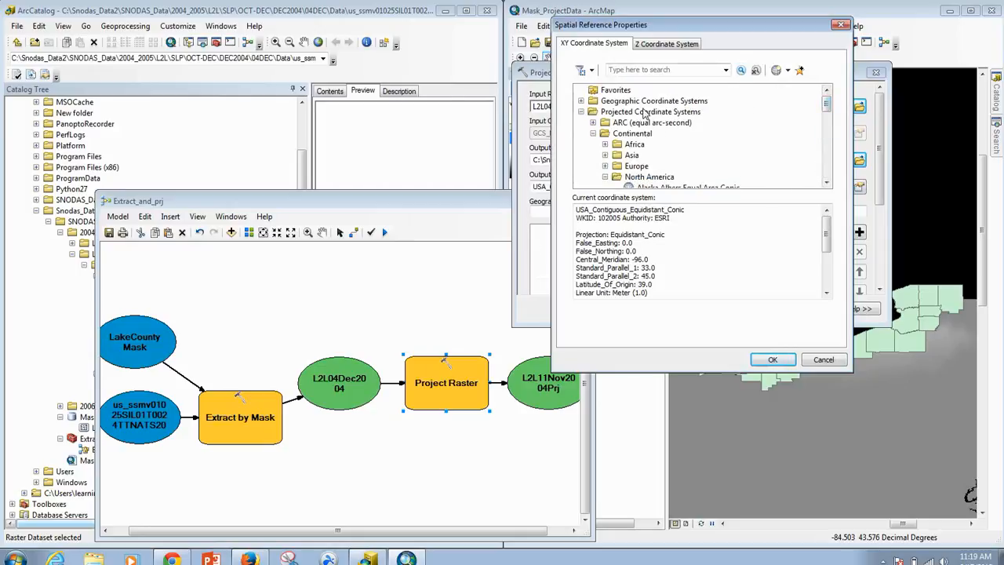
drag(826, 105, 827, 149)
click(769, 359)
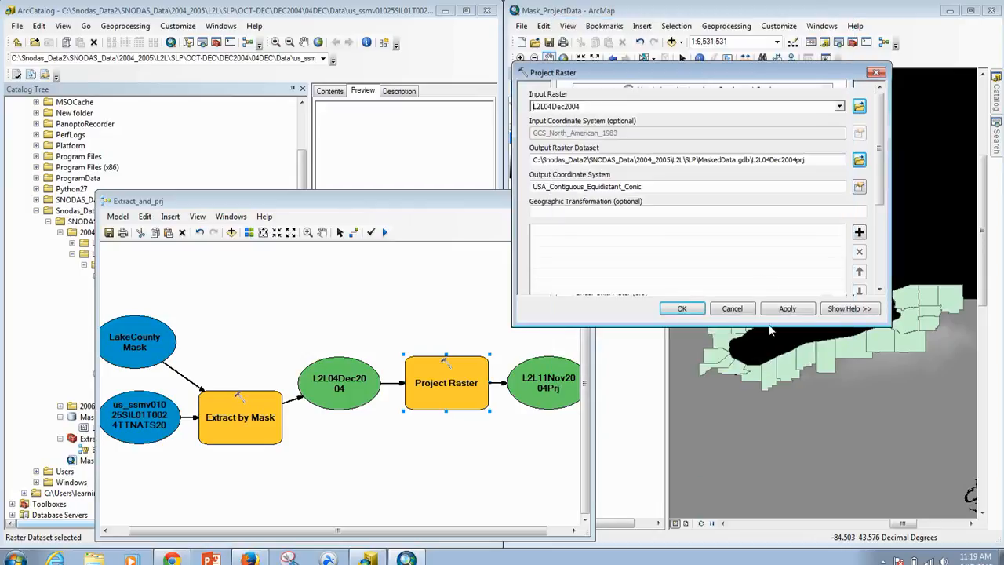
click(682, 308)
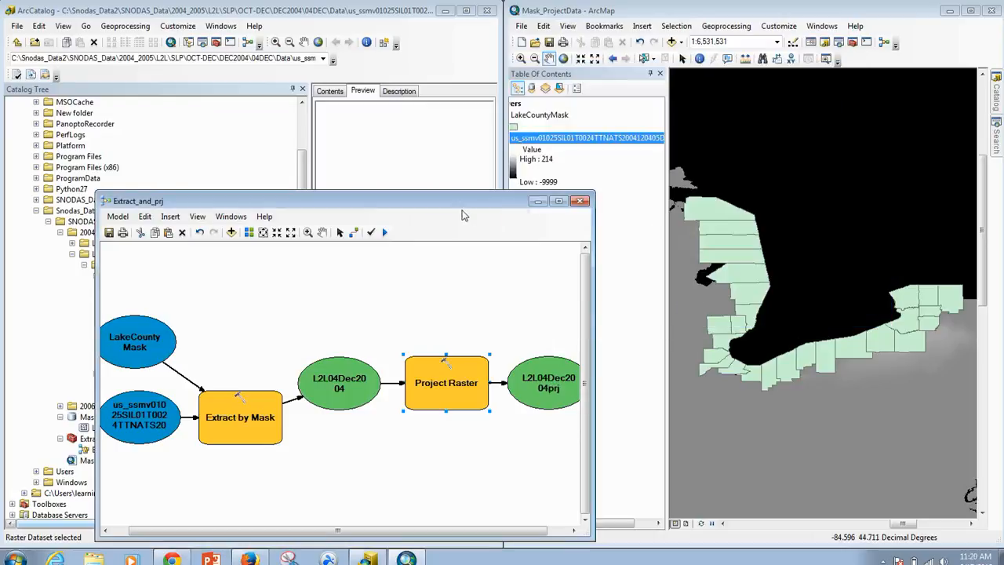
Auto-arrange the Extract_and_prj model diagram and validate the entire model
drag(459, 202, 680, 101)
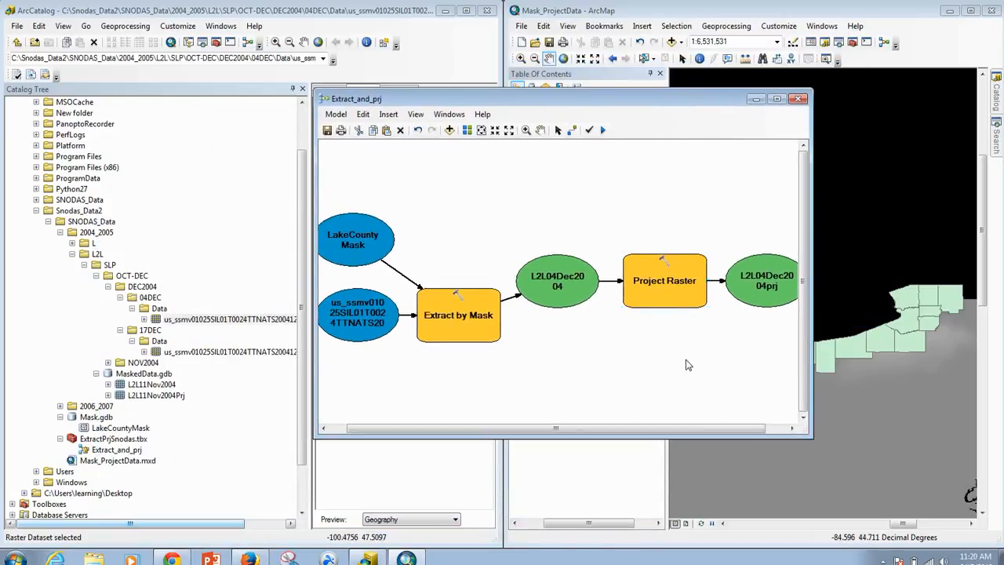
click(467, 130)
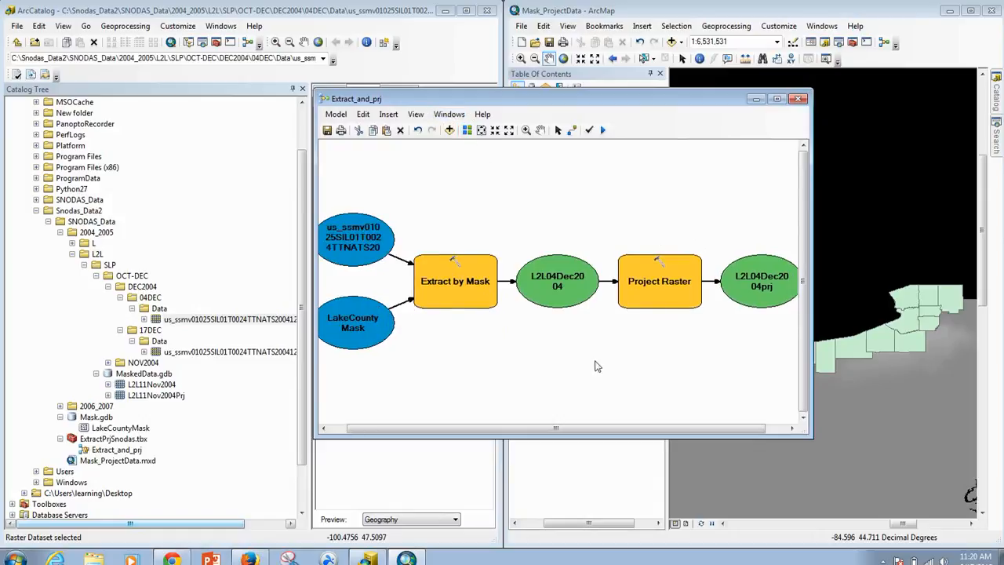
click(338, 115)
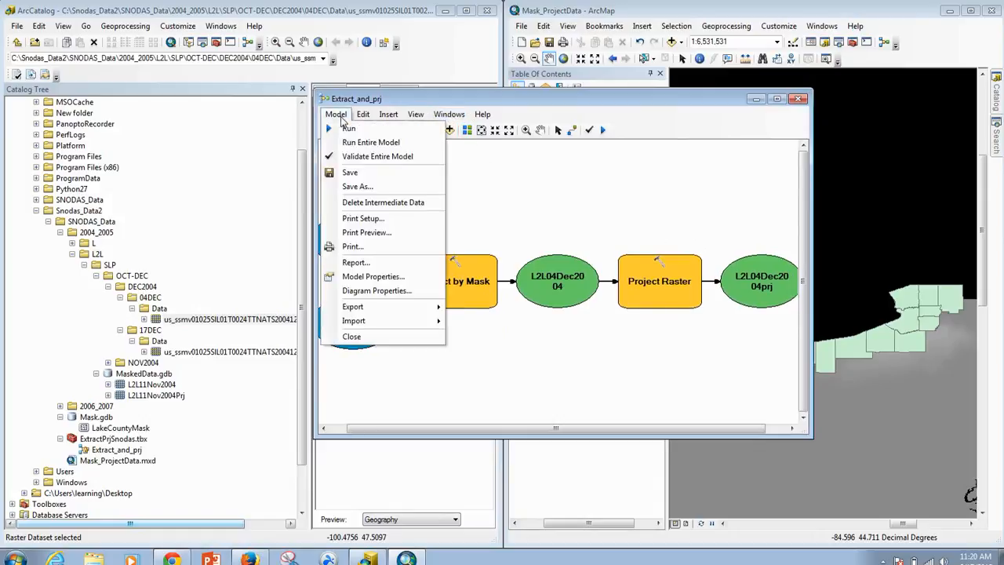
click(361, 153)
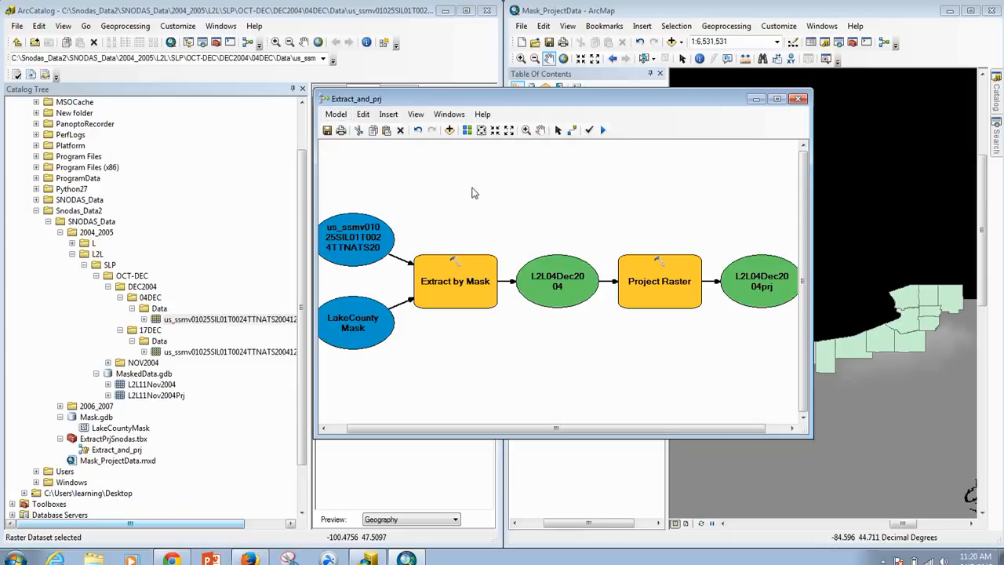
Run the Extract_and_prj model, close its progress dialog, and move the model window away from the catalog tree
click(336, 114)
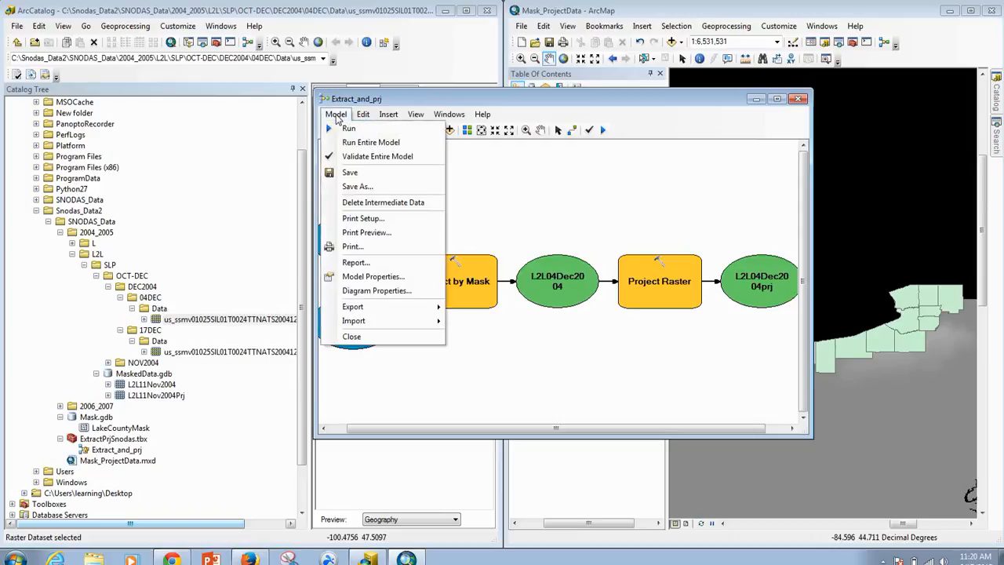
click(349, 128)
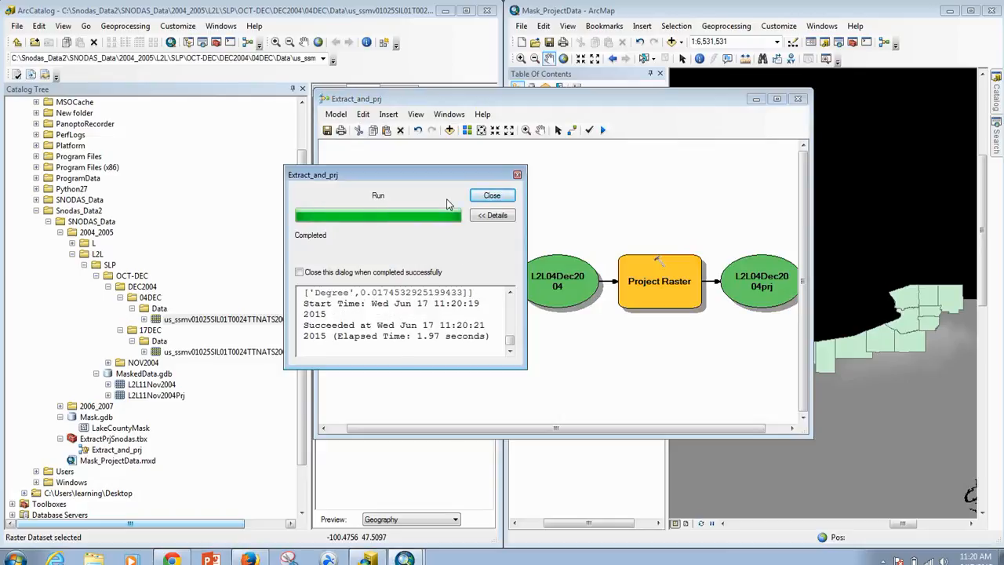
click(492, 195)
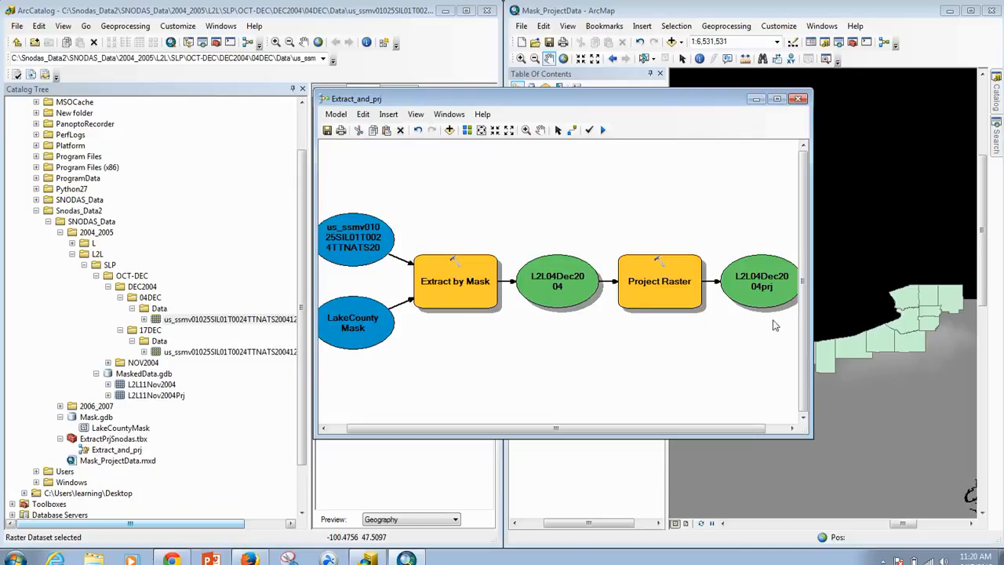
drag(625, 100, 714, 102)
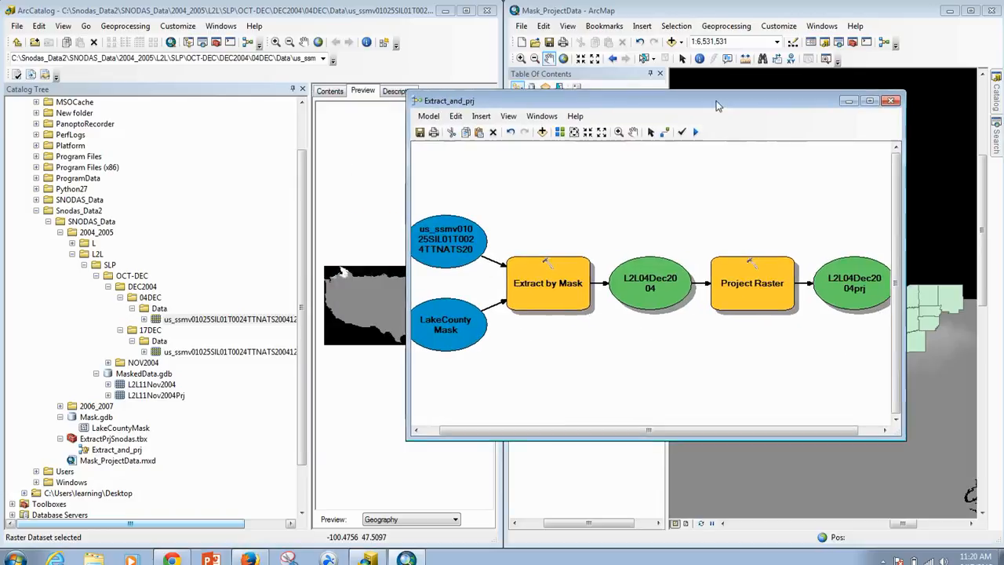
Refresh MaskedData.gdb and preview its November and December masked rasters, including L2L04Dec2004 and L2L04Dec2004prj
click(141, 374)
right_click(140, 374)
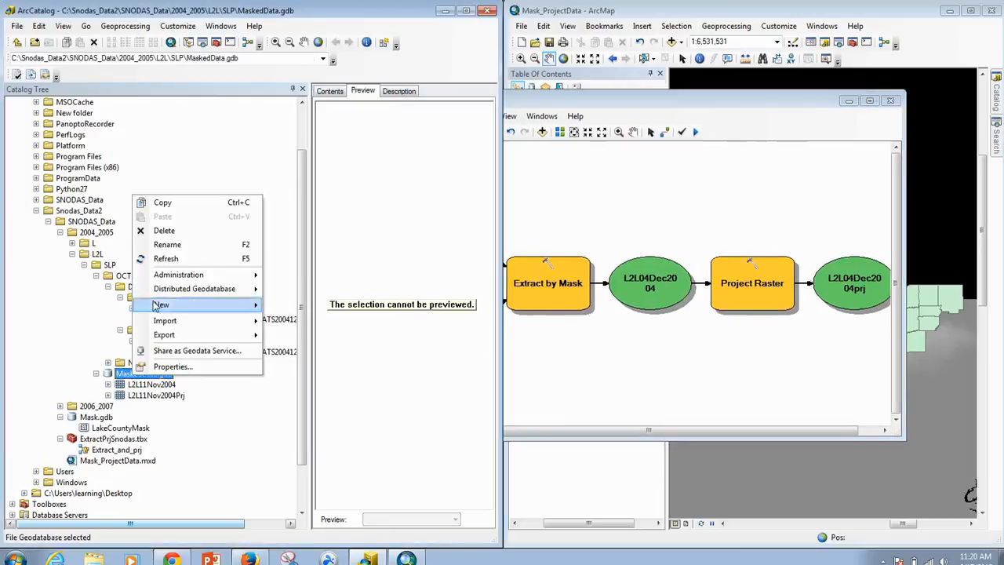
click(161, 260)
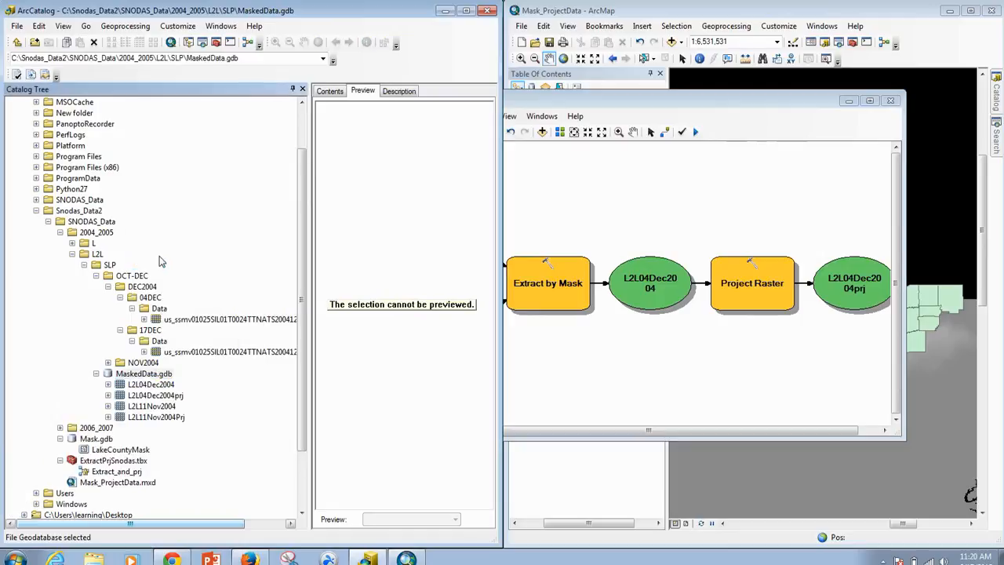
click(158, 407)
click(157, 417)
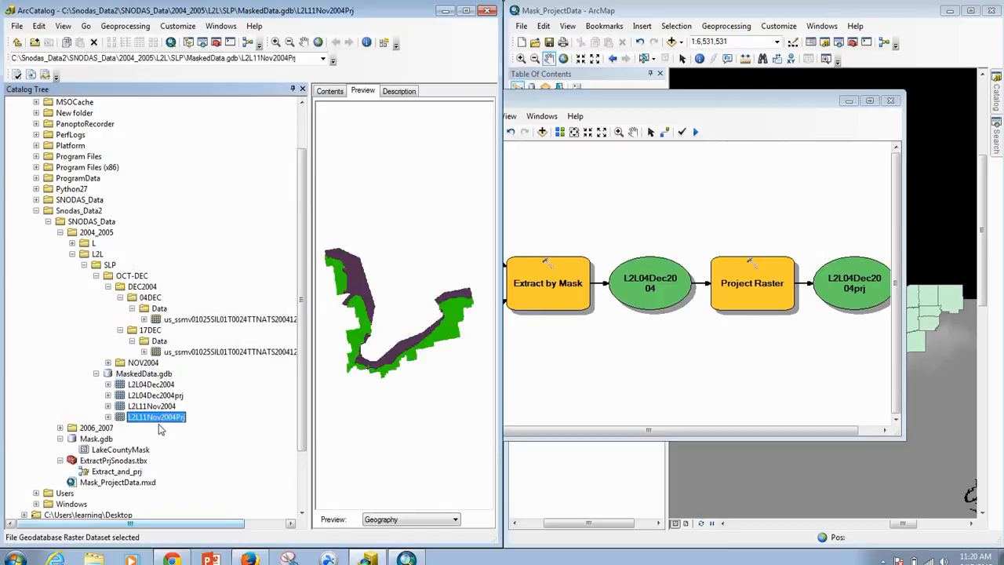
click(153, 385)
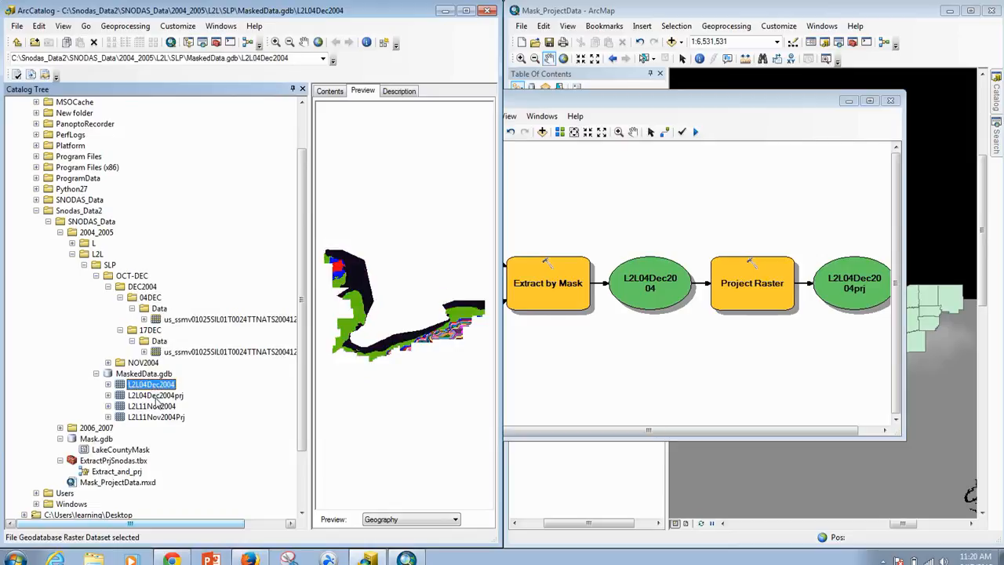
click(154, 395)
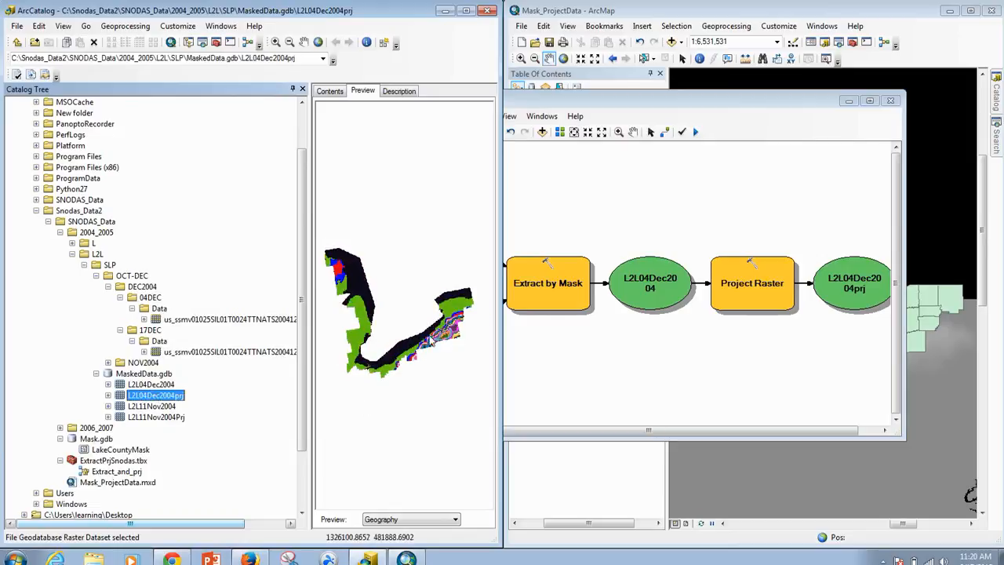
Remove the 4 December 2004 SNODAS raster layer from the Mask_ProjectData map
drag(650, 105, 559, 132)
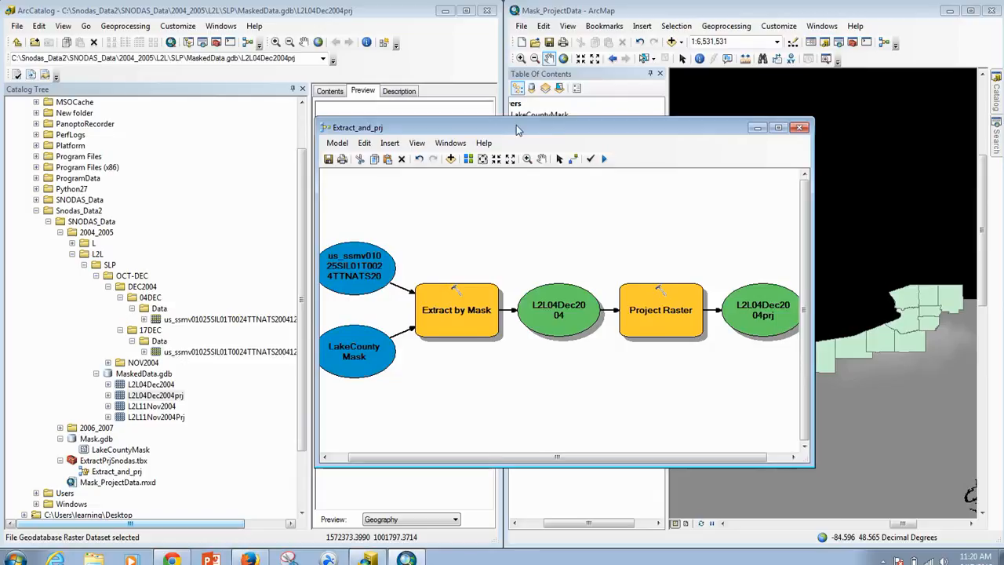
drag(517, 129, 534, 208)
right_click(553, 140)
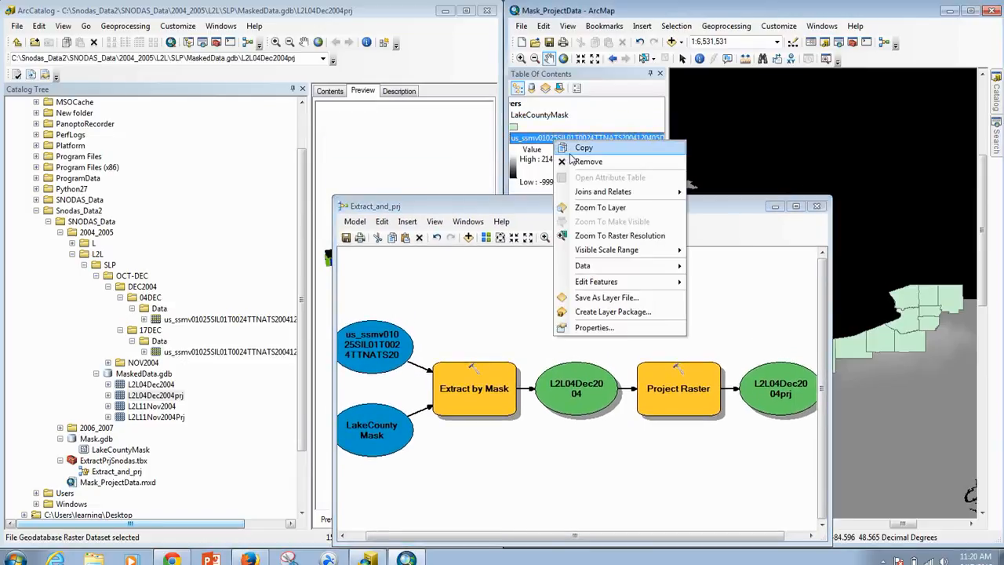
click(577, 160)
Delete the 4 December us_ssmv input raster element from the Extract_and_prj model
drag(626, 199, 625, 143)
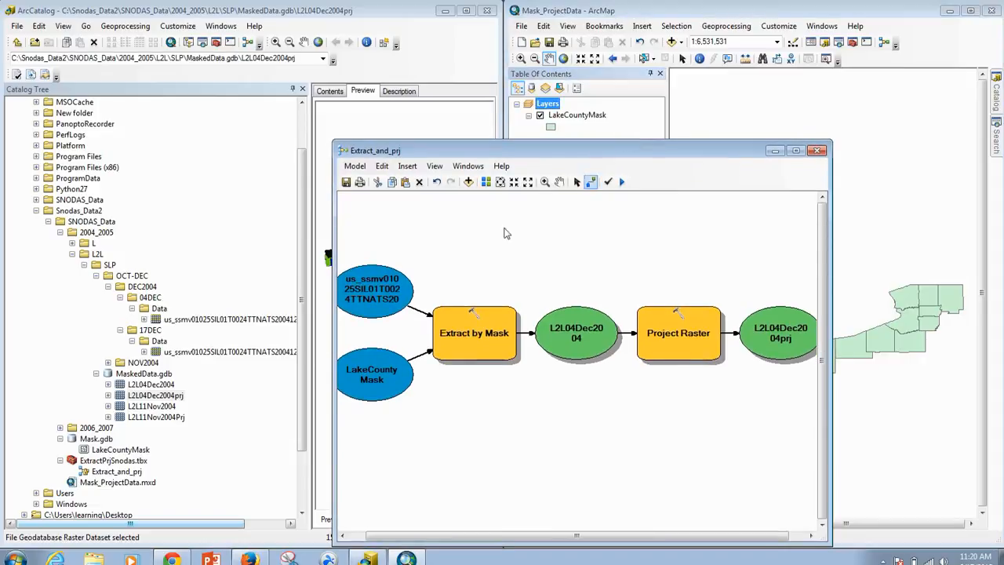
right_click(362, 295)
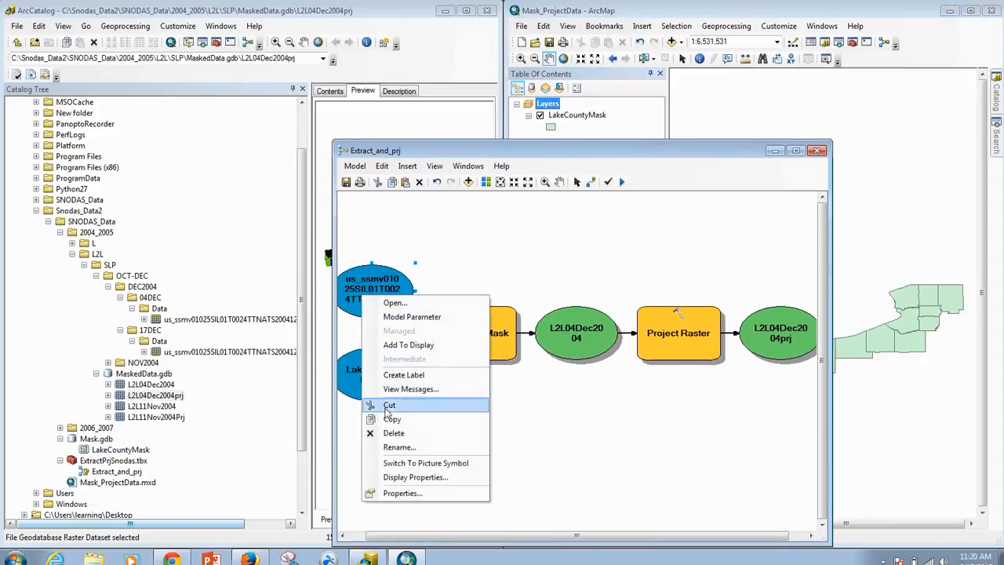
click(389, 434)
drag(561, 156, 640, 88)
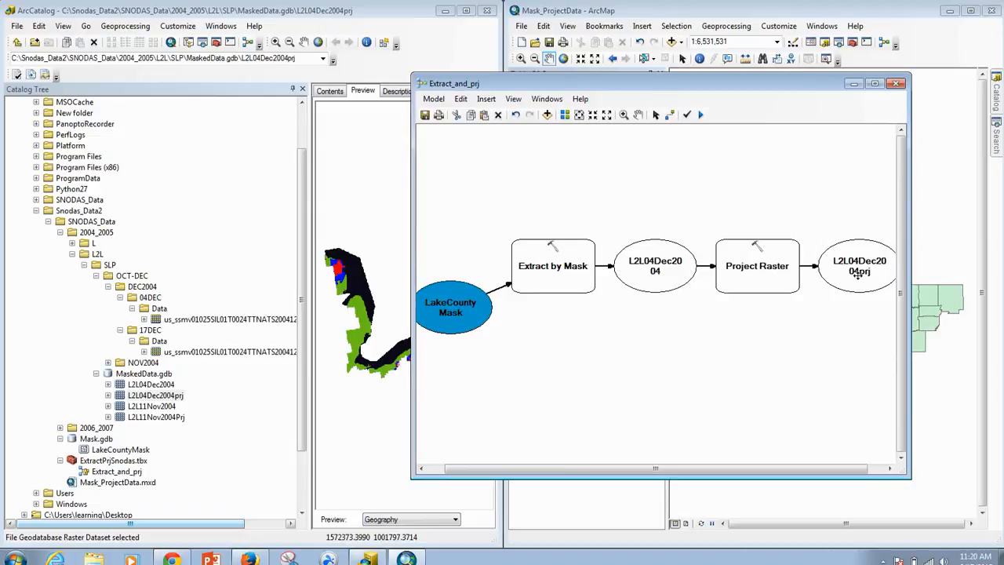
Add the us_ssmv raster from the 17DEC Data folder to the Mask_ProjectData map as a layer
drag(612, 83, 604, 211)
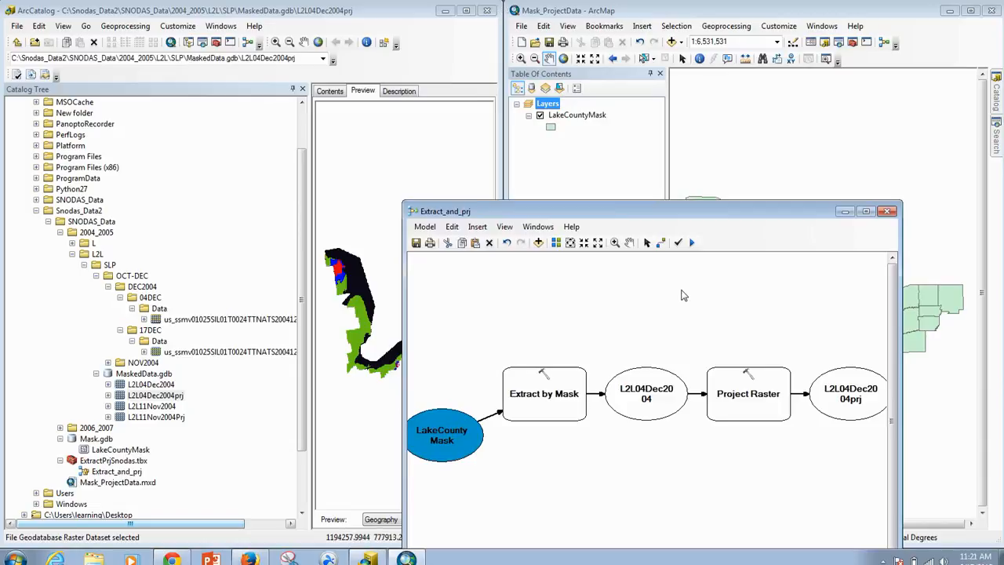
click(219, 353)
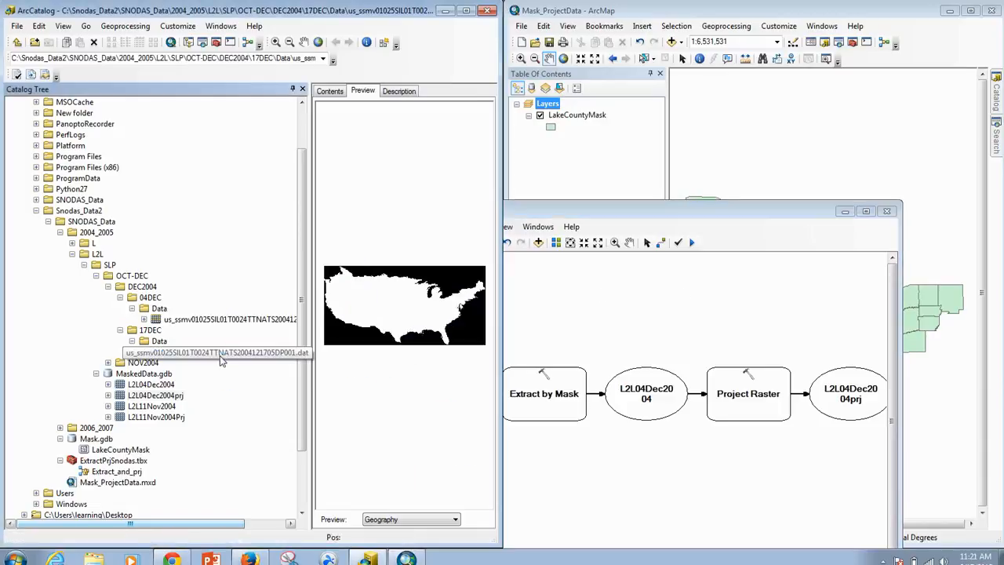
drag(221, 356, 553, 169)
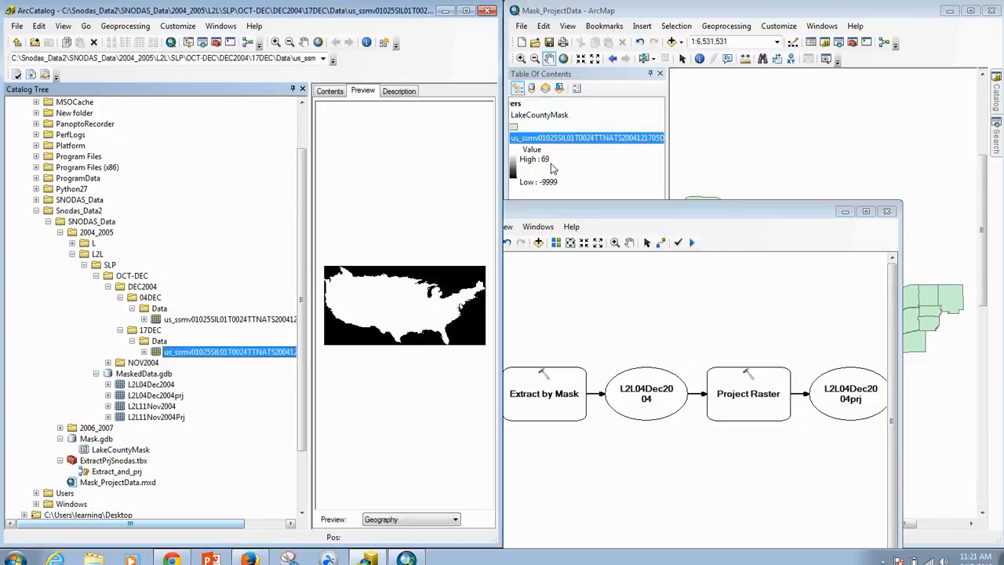
click(844, 337)
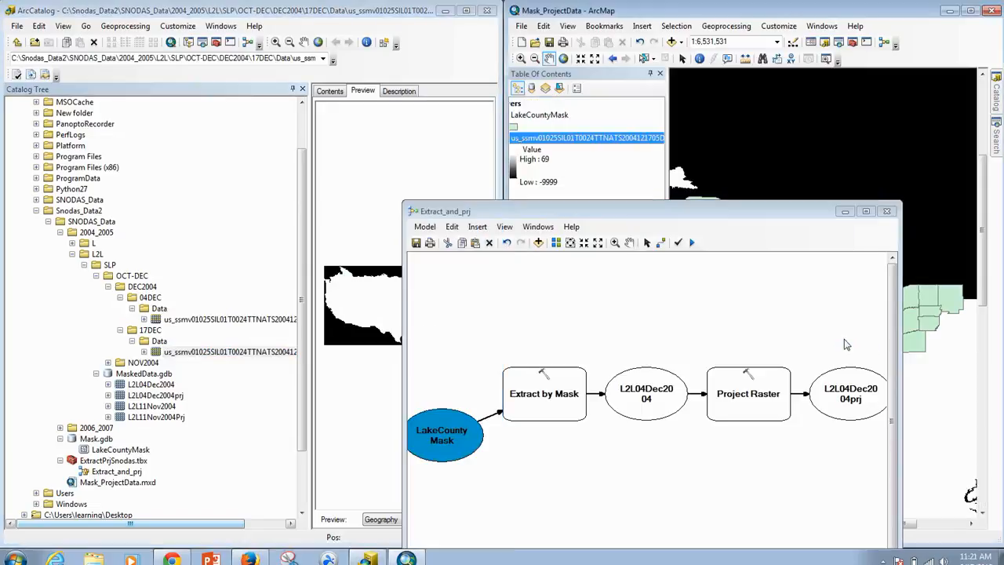
drag(648, 208, 596, 116)
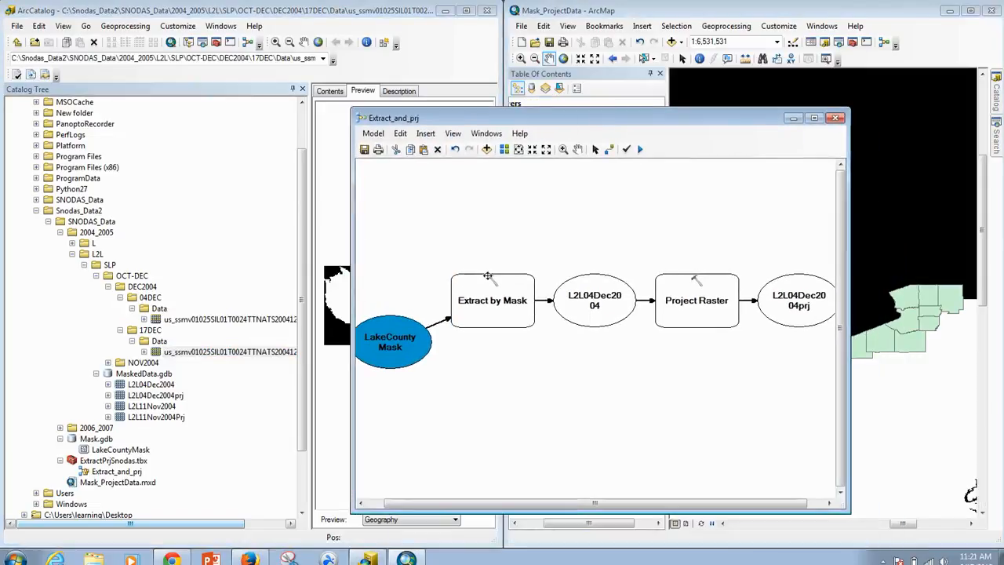
click(490, 282)
double_click(490, 281)
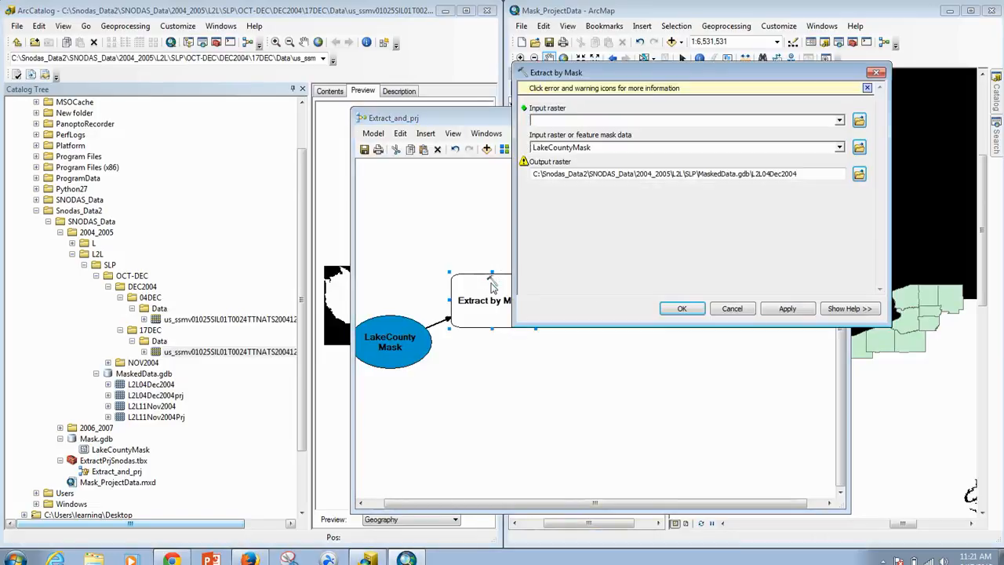
click(840, 120)
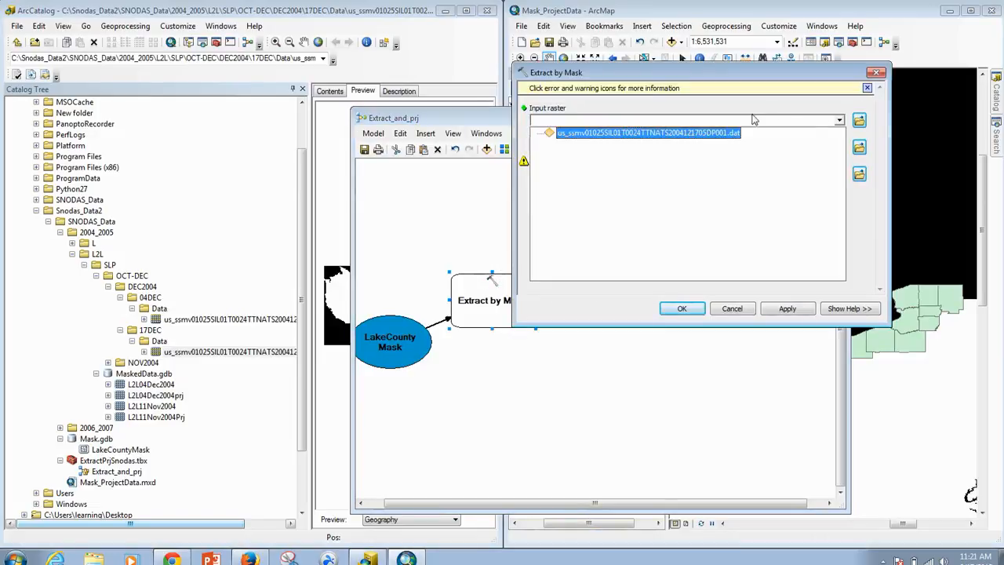
click(728, 135)
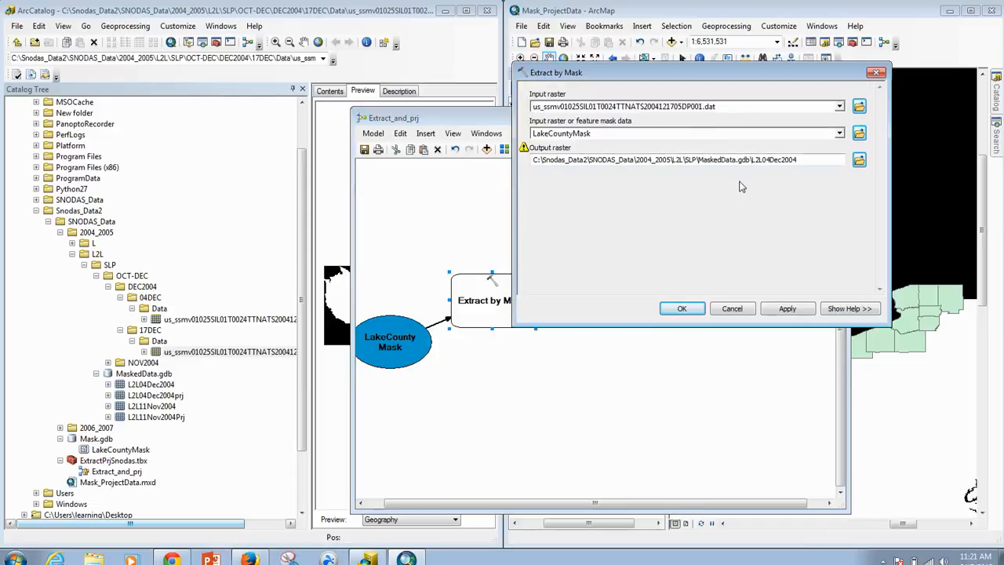
Set the Extract by Mask output raster to L2L17Dec2004 in MaskedData.gdb and accept the tool settings
click(860, 160)
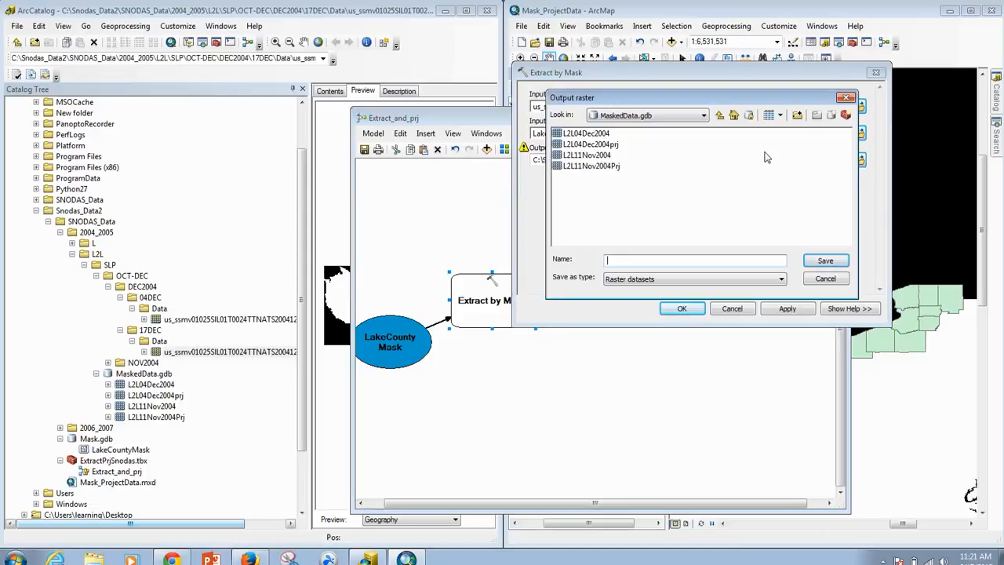
text(L2L17Dec2004)
click(830, 261)
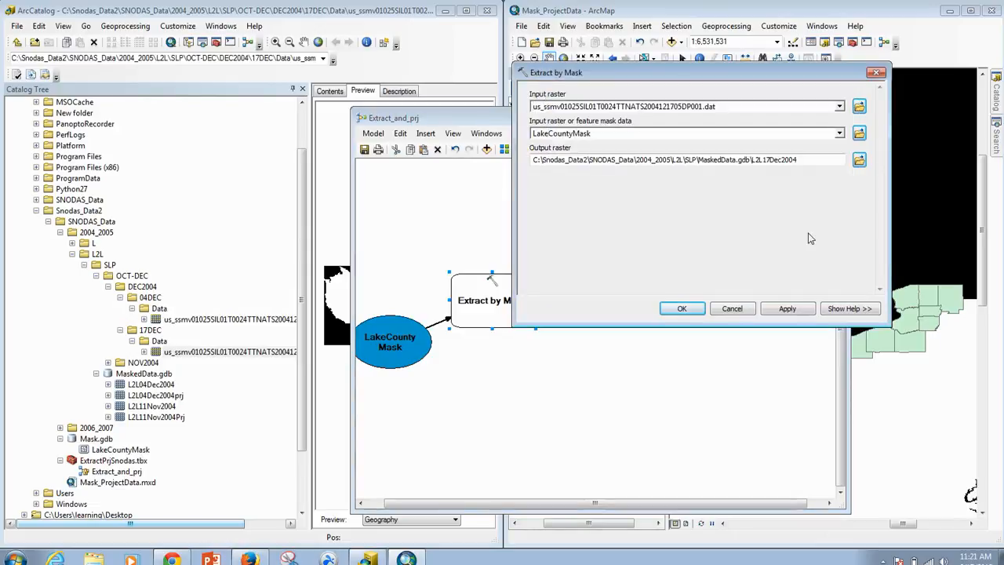
click(682, 308)
Auto-arrange the Extract_and_prj model diagram so its elements line up
drag(414, 288, 413, 251)
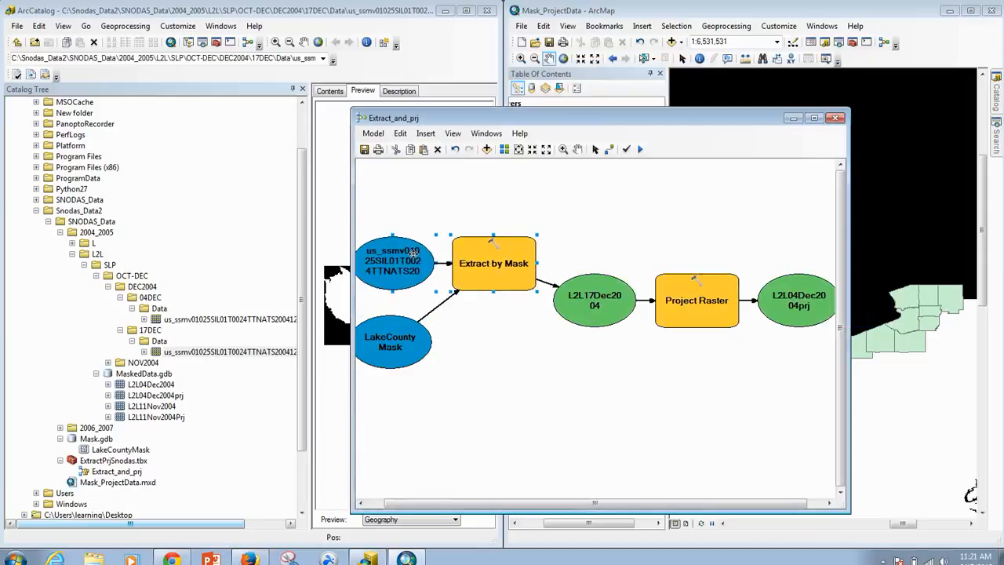
click(505, 150)
click(584, 385)
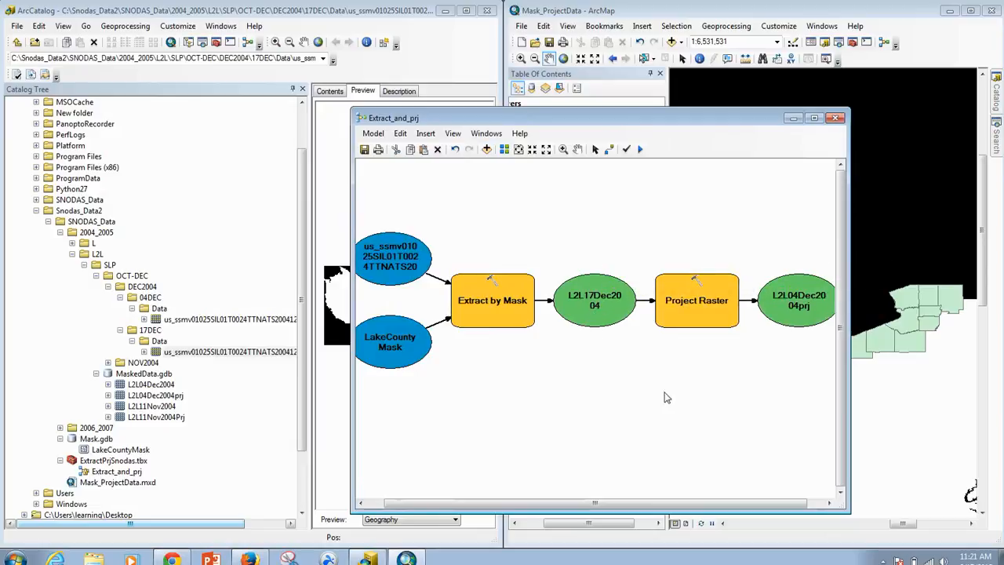
Set the Project Raster tool's output dataset to L2L17Dec2004prj in MaskedData.gdb
double_click(696, 279)
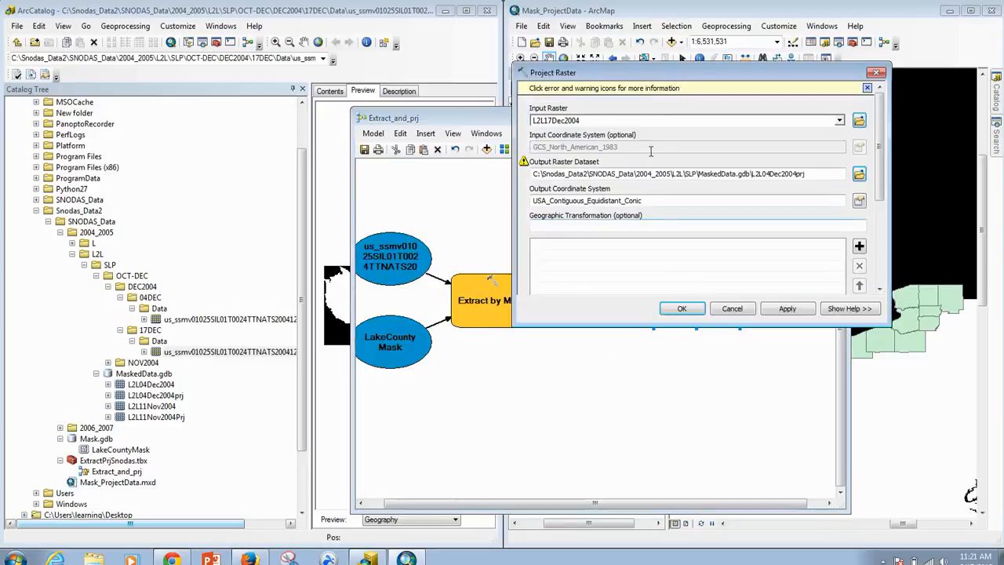
click(859, 174)
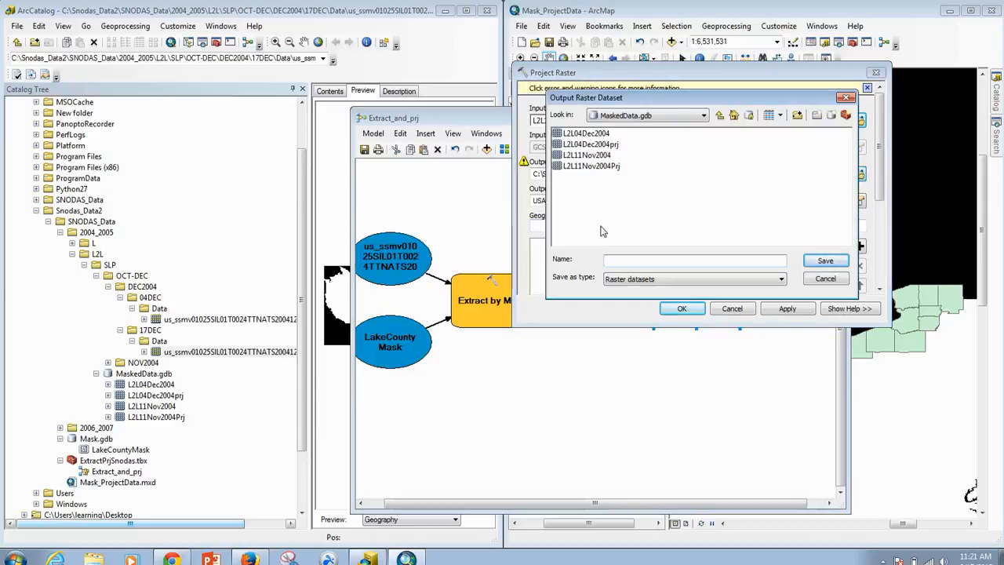
text(L2L17Dec2004)
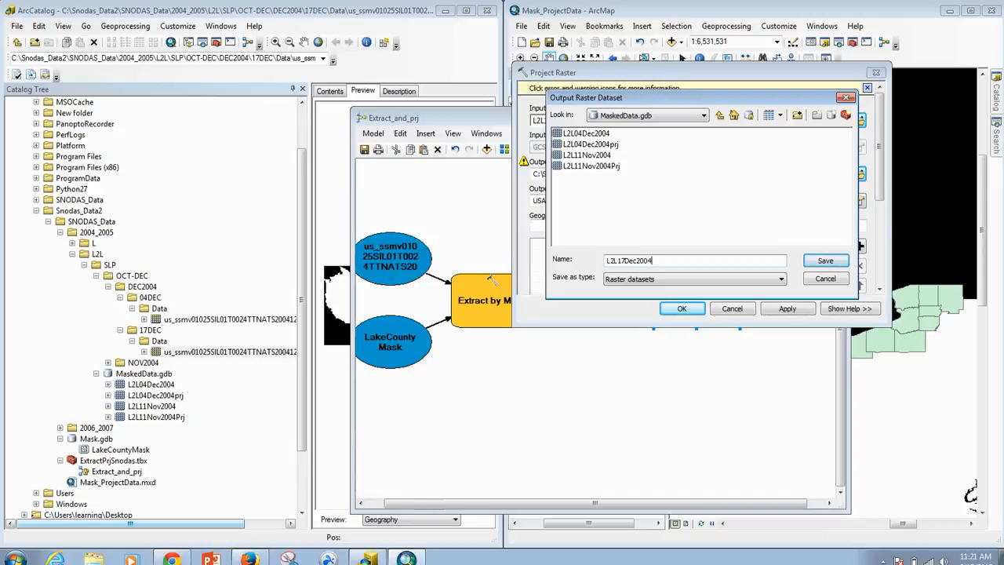
text(prj)
click(845, 264)
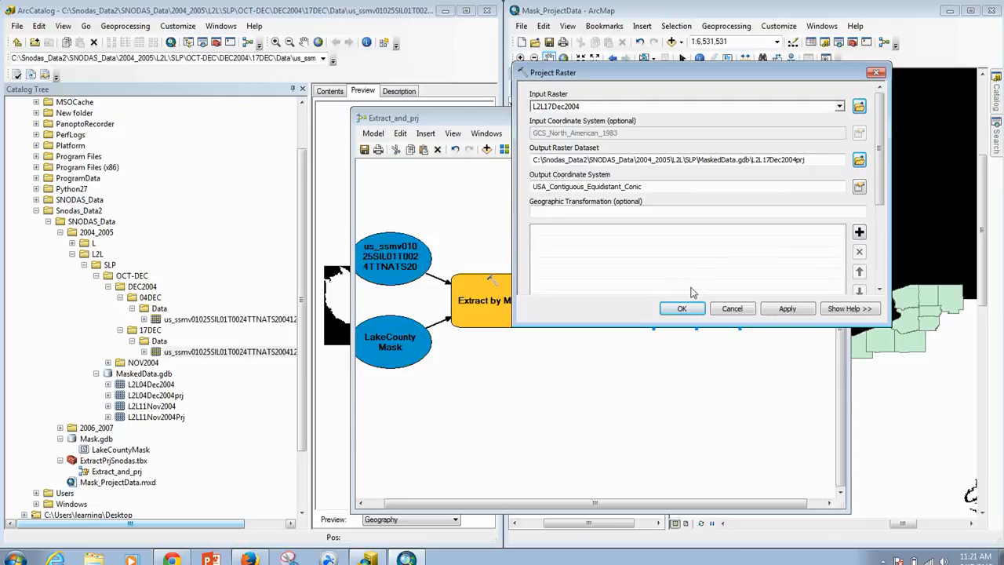
Check the Project Raster output coordinate system, keep USA Contiguous Equidistant Conic, and accept the tool settings
click(859, 186)
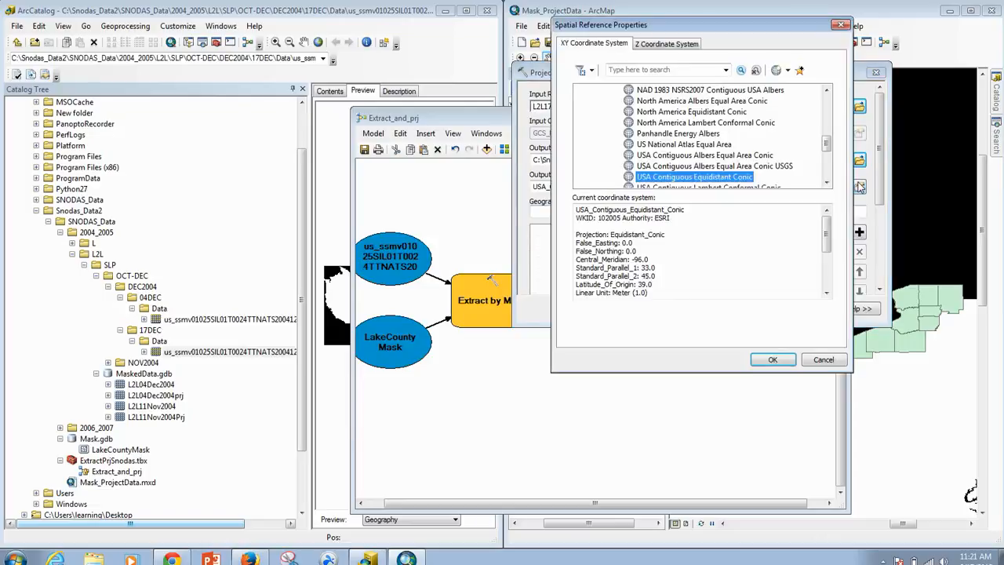
click(840, 24)
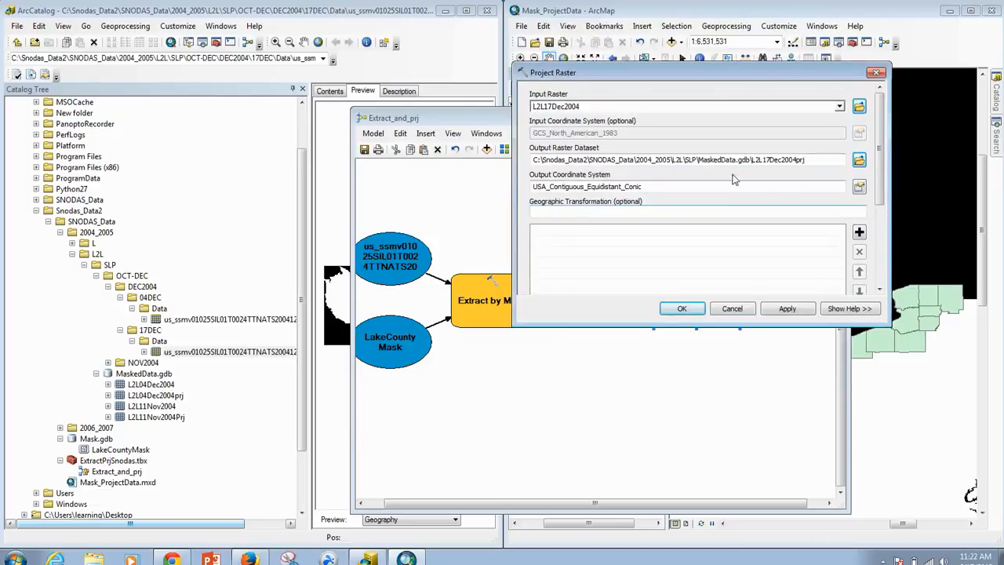
click(731, 313)
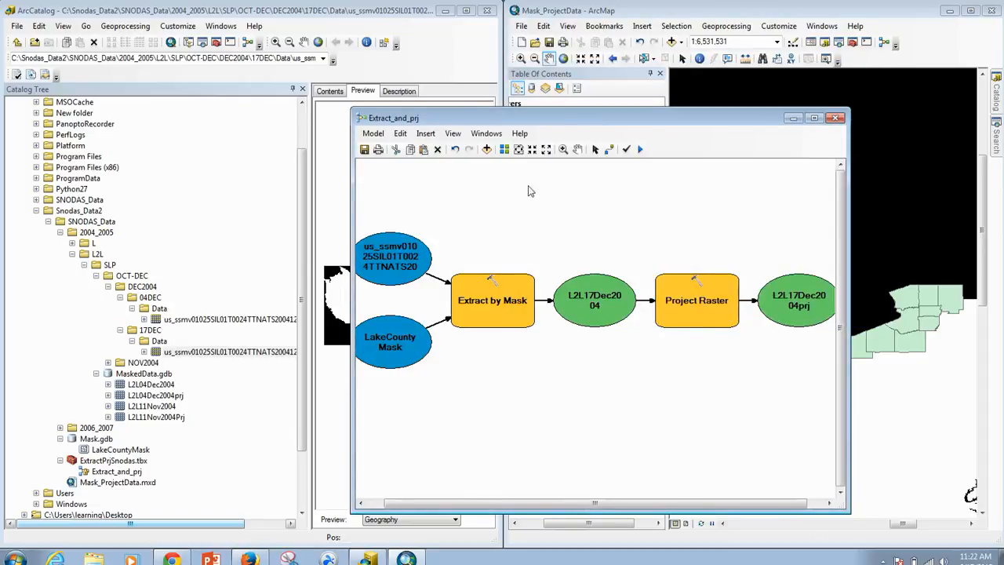
Validate and run the entire Extract_and_prj model for the 17 December data, and close its progress dialog
click(374, 133)
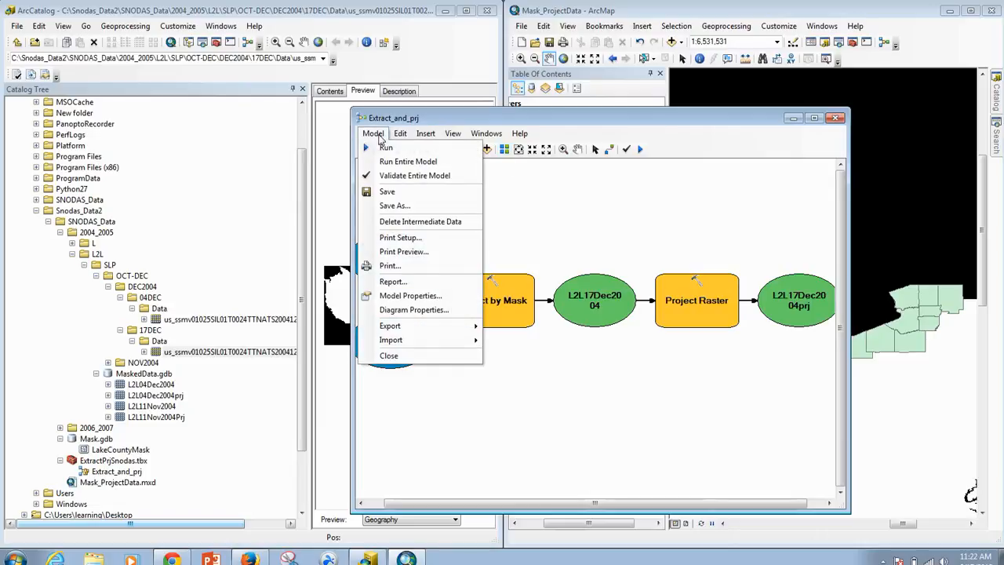
click(382, 179)
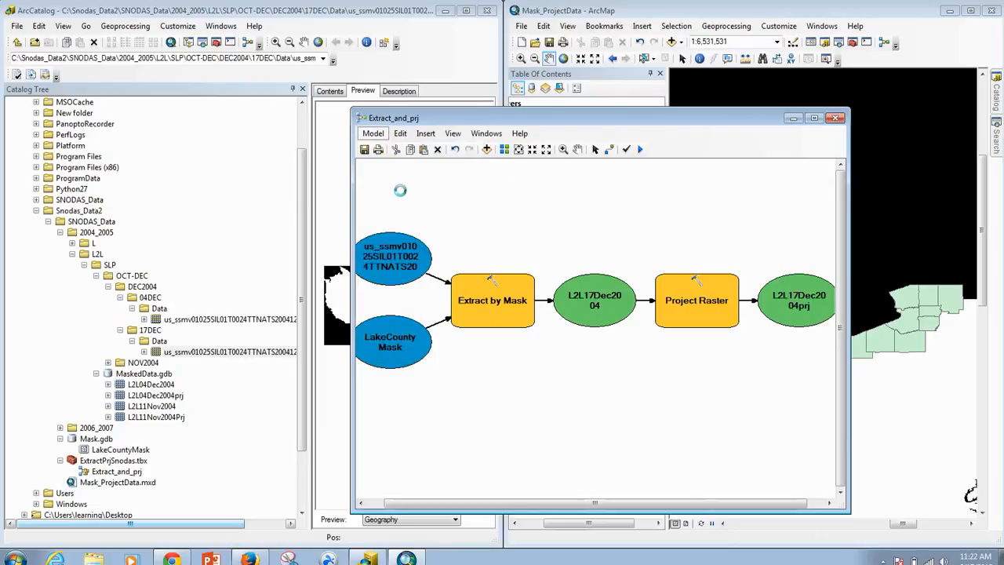
click(374, 134)
click(375, 160)
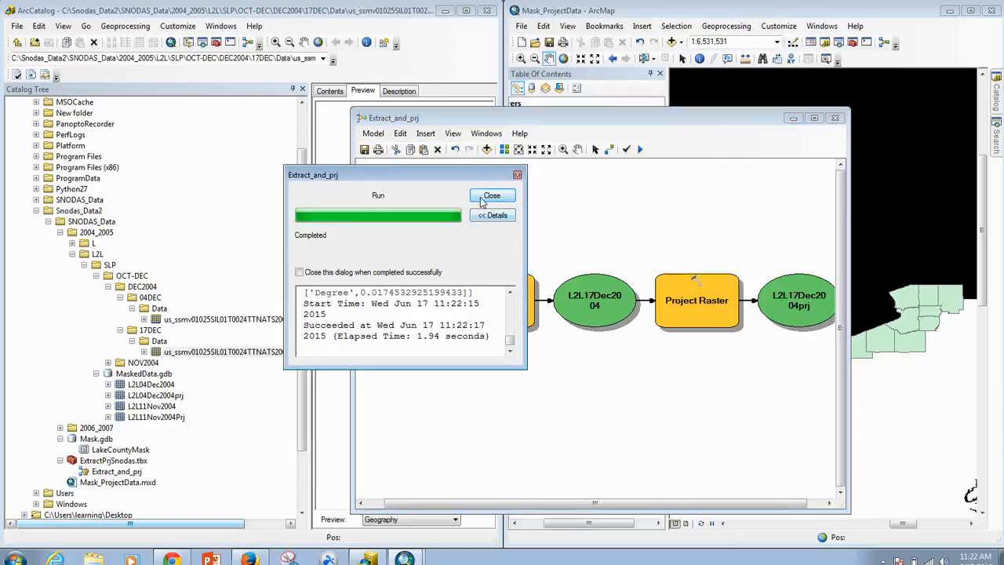
click(485, 197)
Refresh MaskedData.gdb and preview the new L2L17Dec2004 and L2L17Dec2004prj rasters
click(149, 374)
right_click(149, 375)
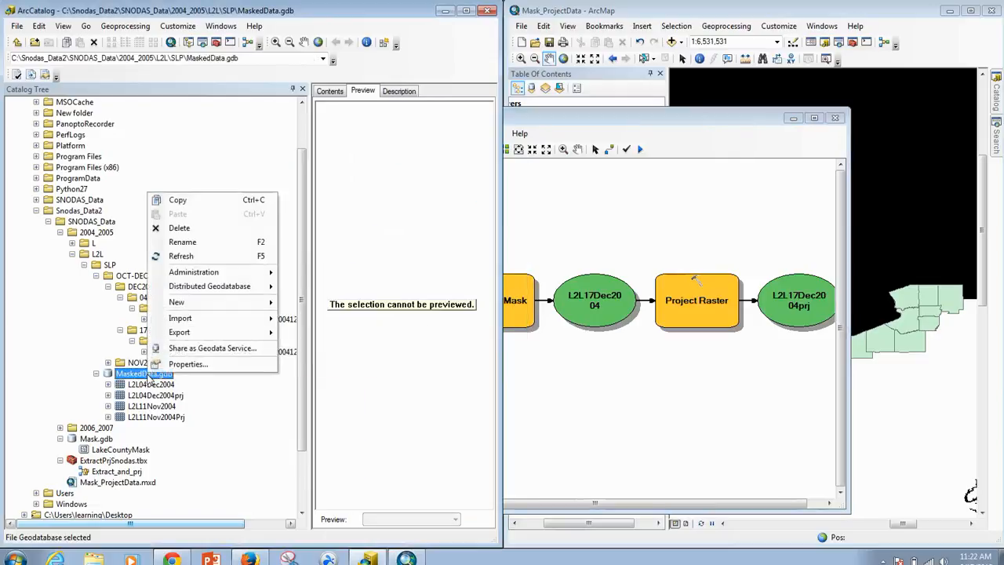
click(180, 256)
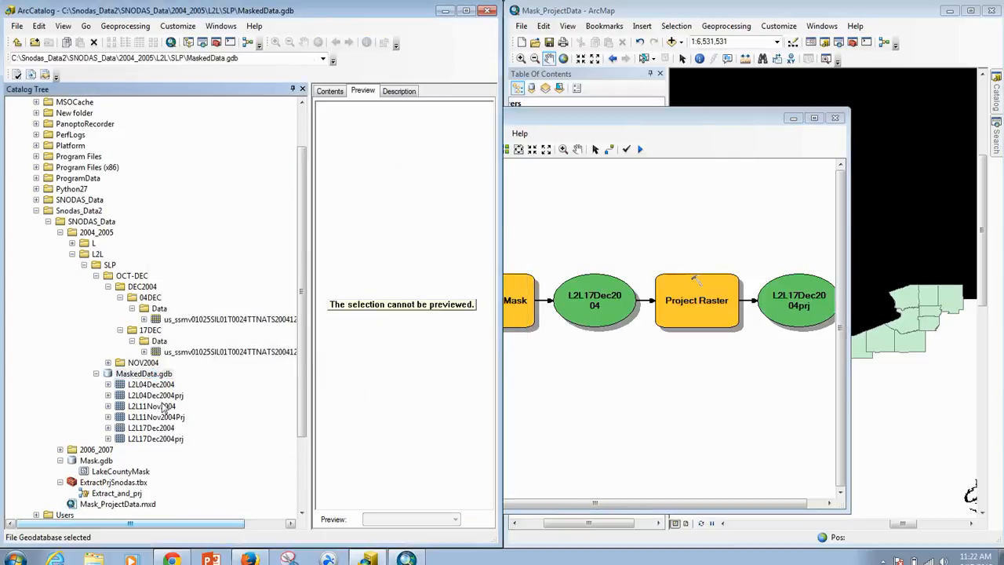
click(156, 428)
click(162, 439)
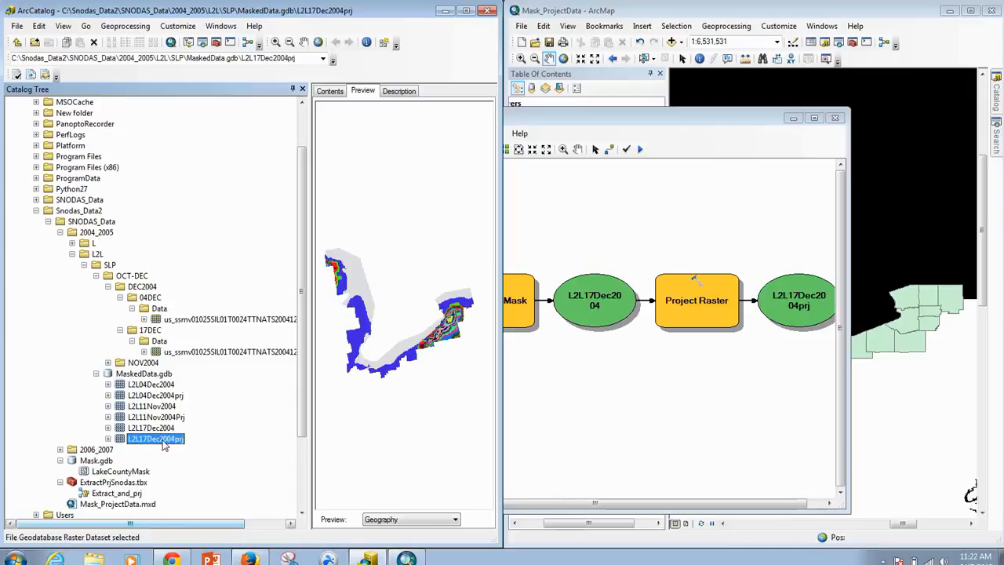
Preview the masked rasters in MaskedData.gdb, including L2L11Nov2004 and L2L17Dec2004, to compare their extracted snow data
click(611, 120)
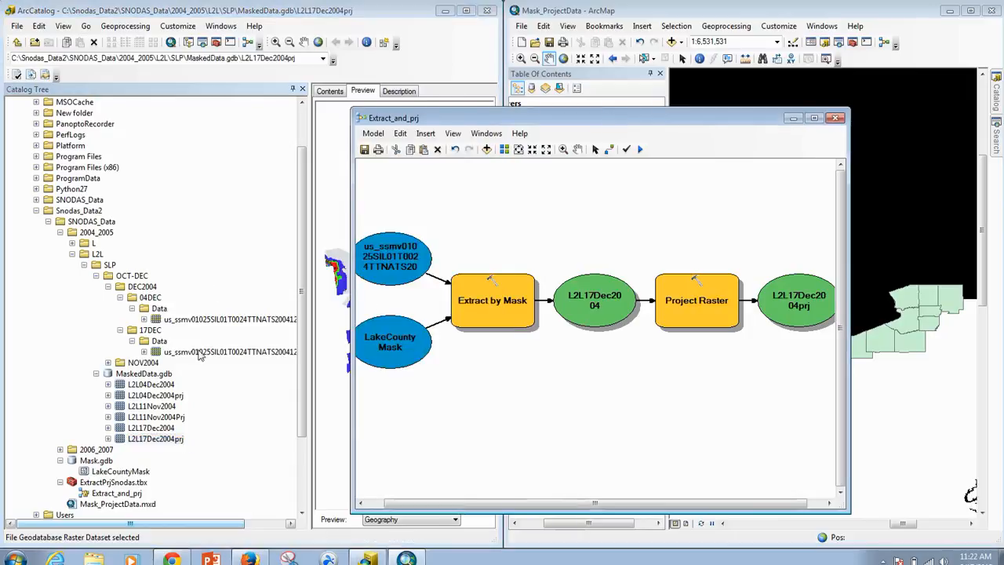
click(149, 386)
click(155, 407)
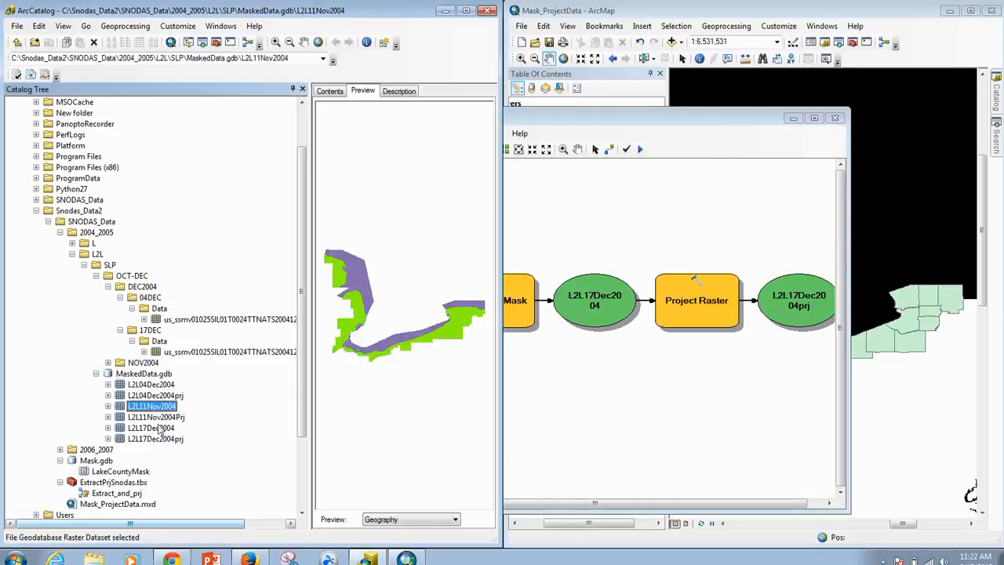
click(156, 428)
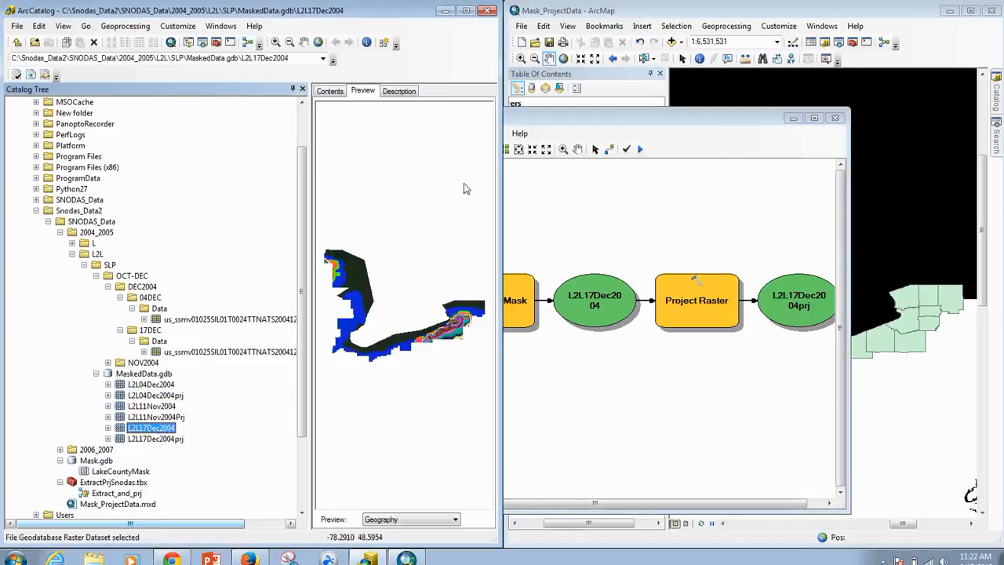
Remove the 17 December SNODAS raster from the map's layers and delete it as the input of the Extract_and_prj model
click(553, 122)
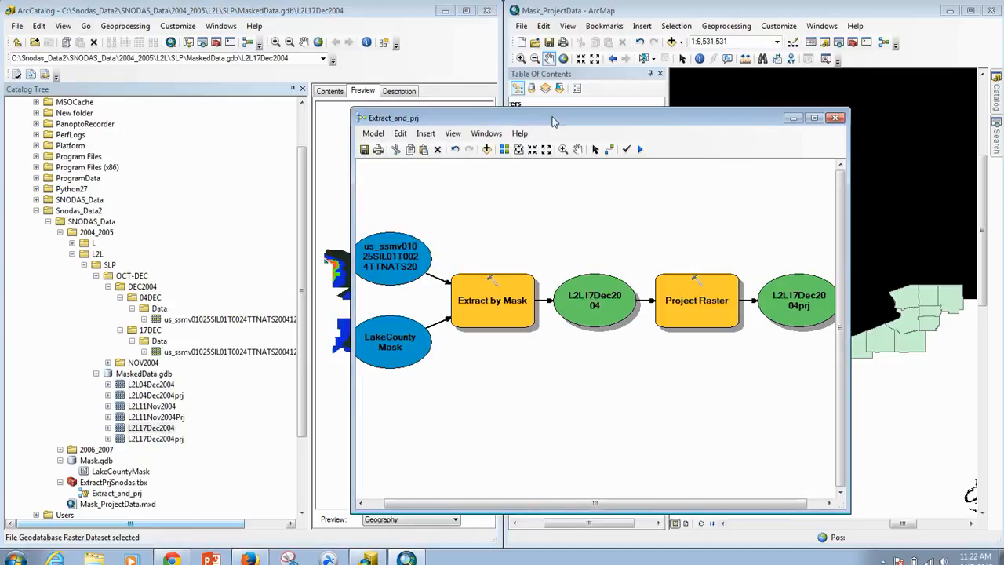
drag(558, 125, 639, 133)
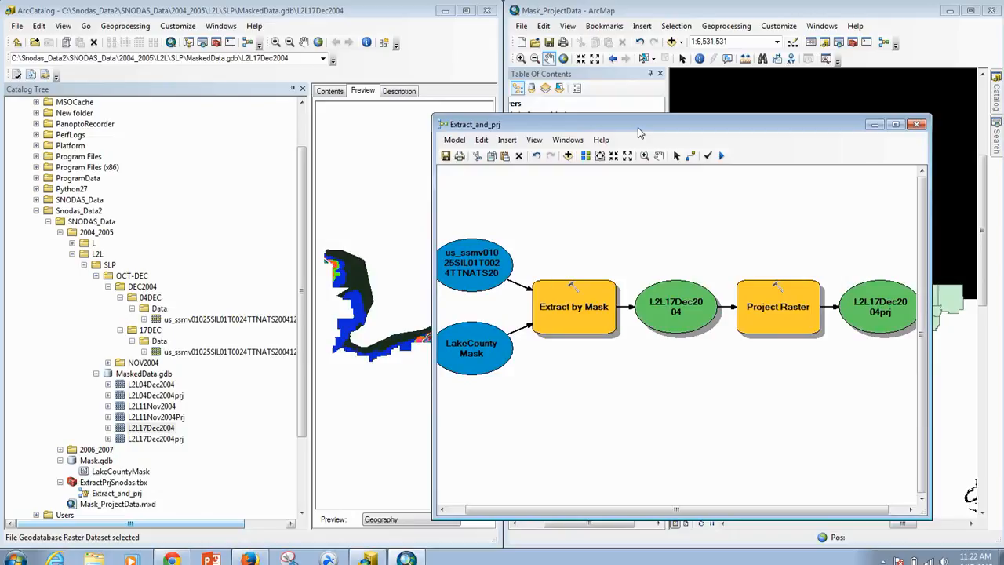
click(610, 11)
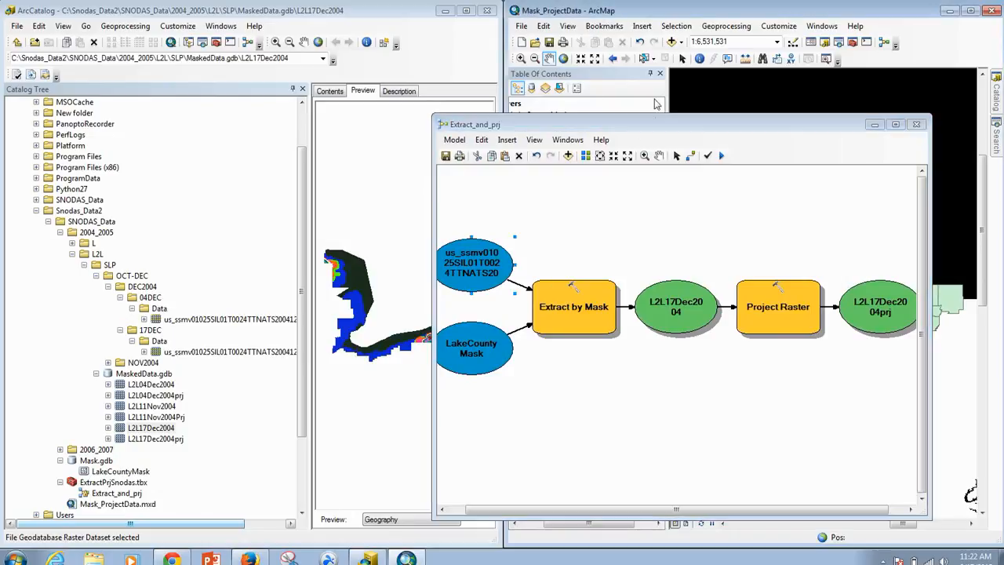
drag(662, 126, 423, 202)
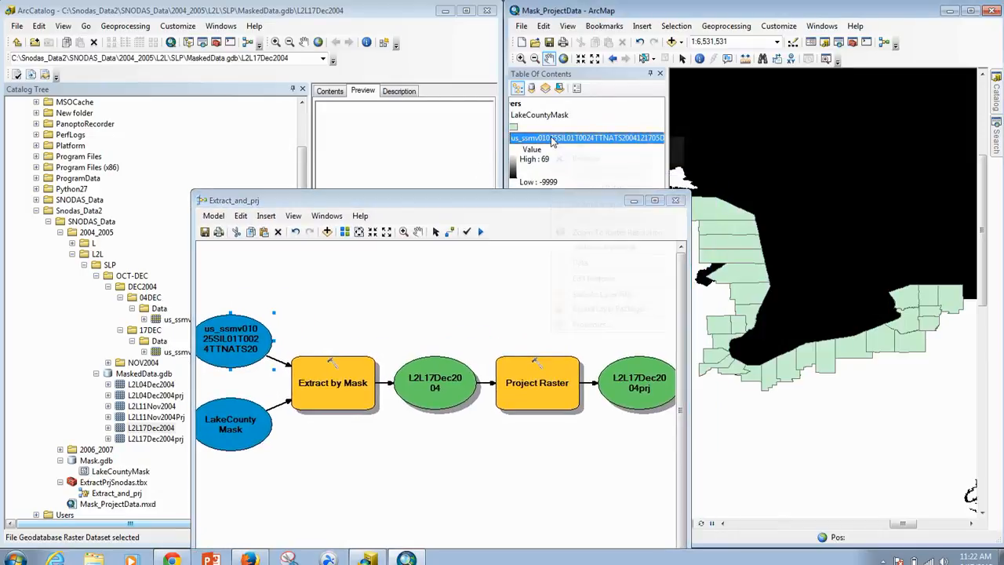
right_click(552, 138)
click(569, 157)
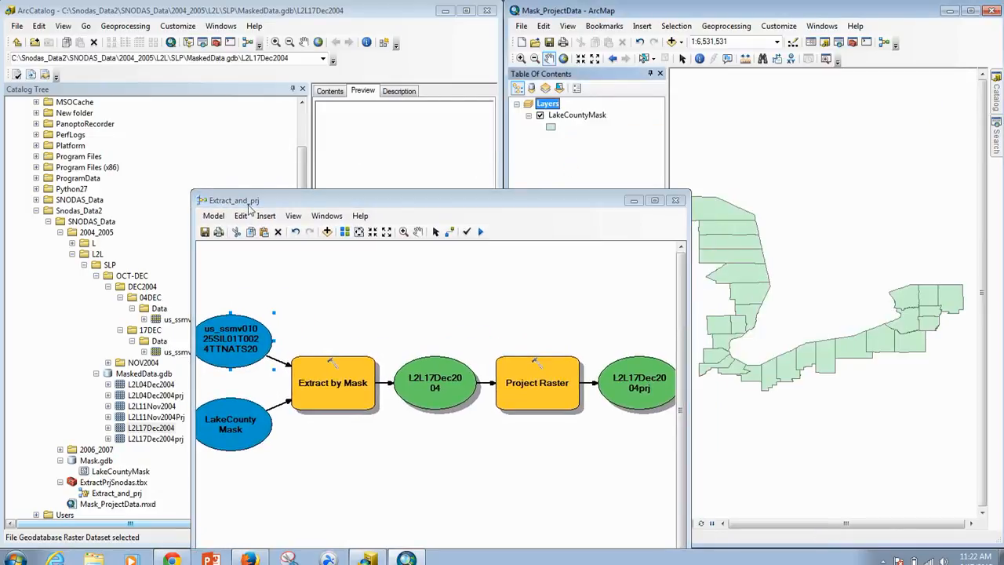
right_click(225, 332)
click(256, 471)
Save and close the Extract_and_prj model, and save and close the Mask_ProjectData map document
click(204, 233)
click(676, 201)
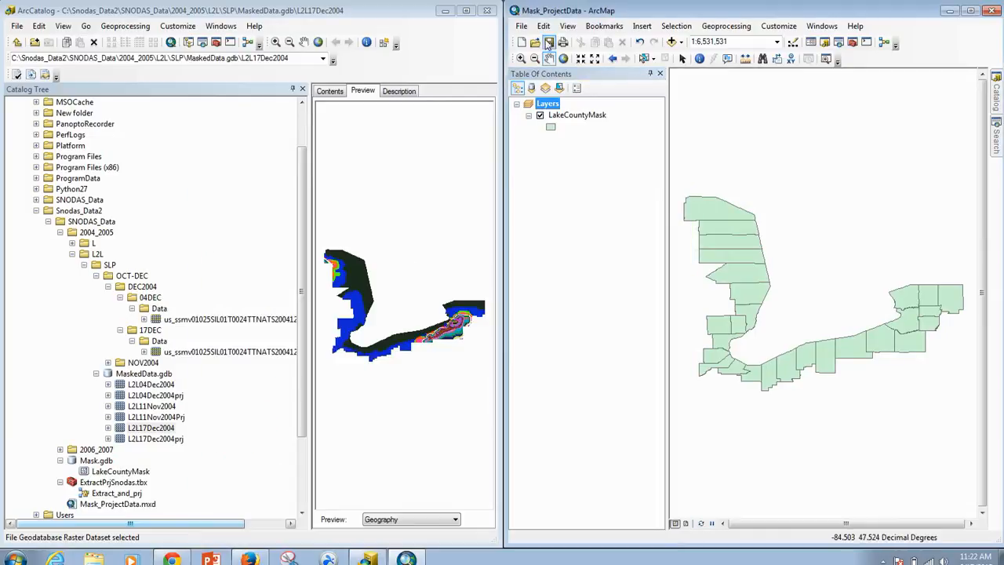
click(992, 12)
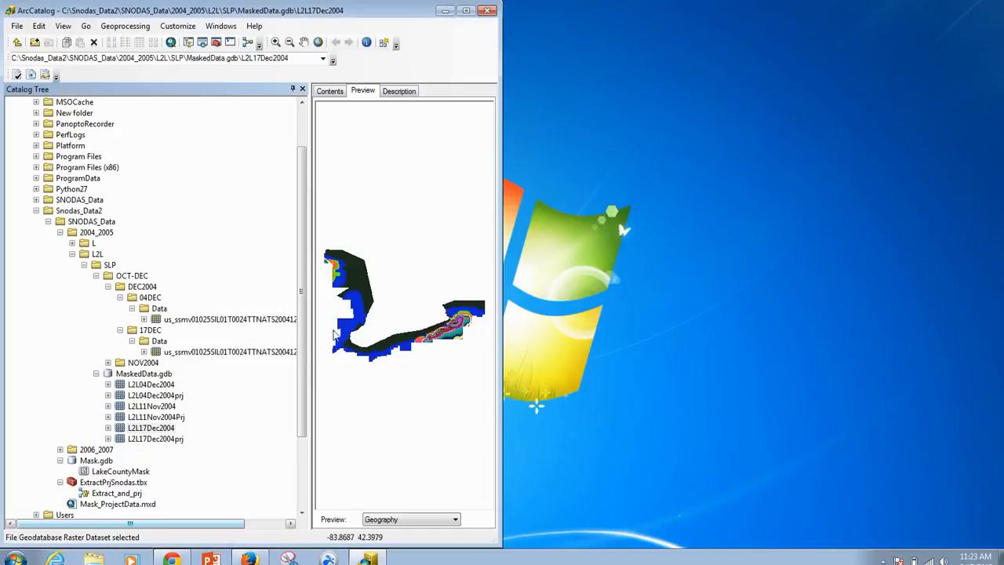
Expand the 2006_2007 folder in the catalog tree to review its structure, and collapse its L2L folder
drag(299, 344, 298, 413)
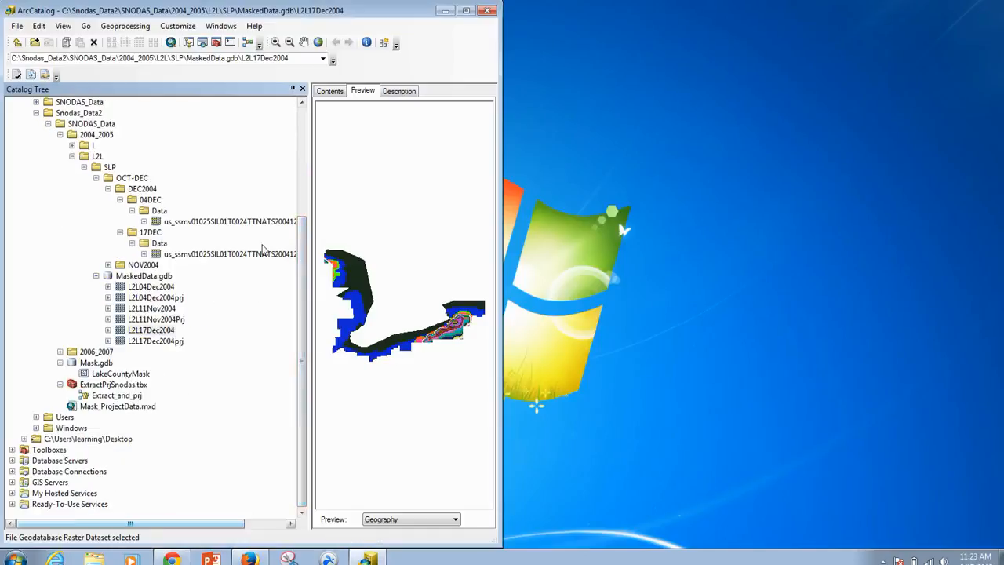
click(60, 351)
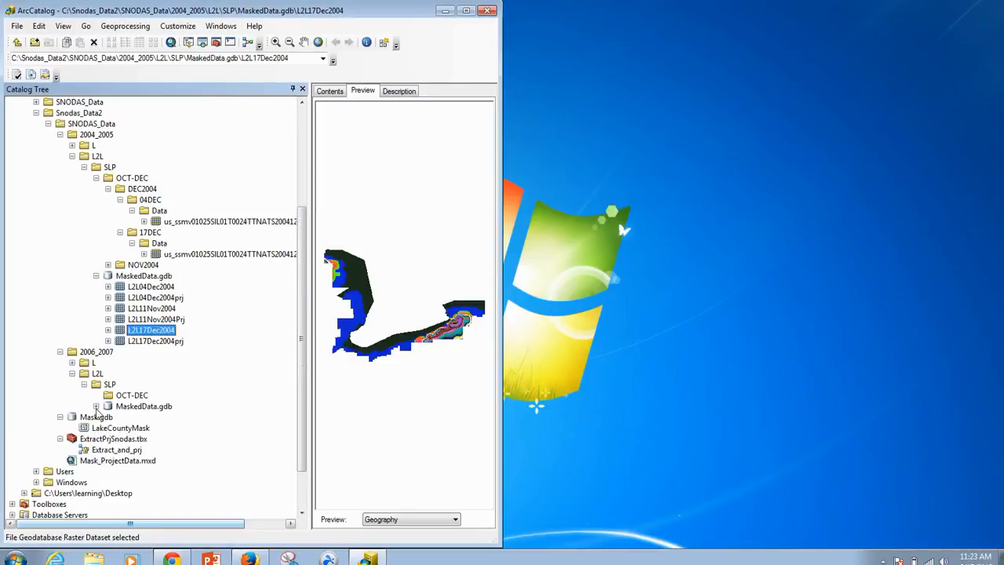
click(72, 374)
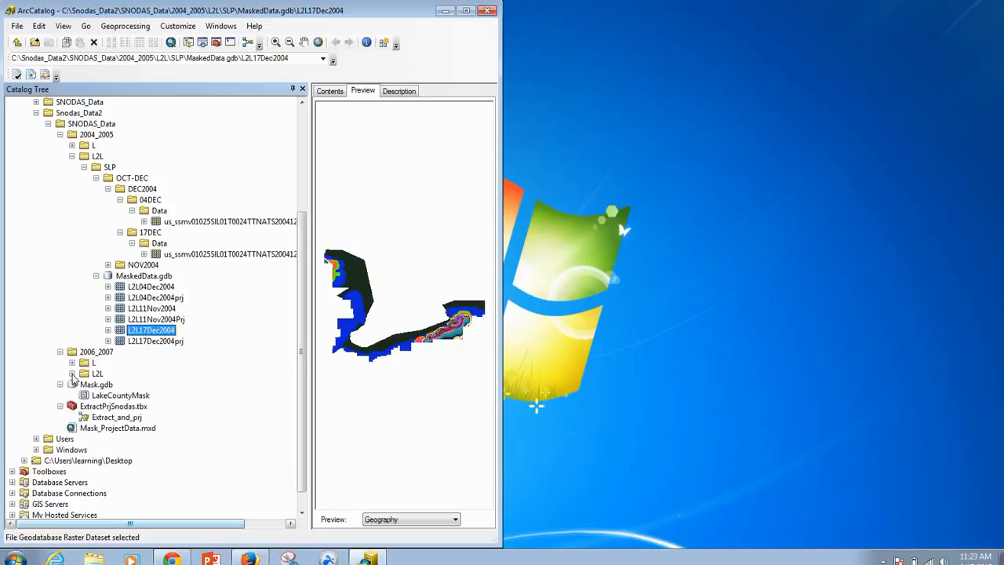